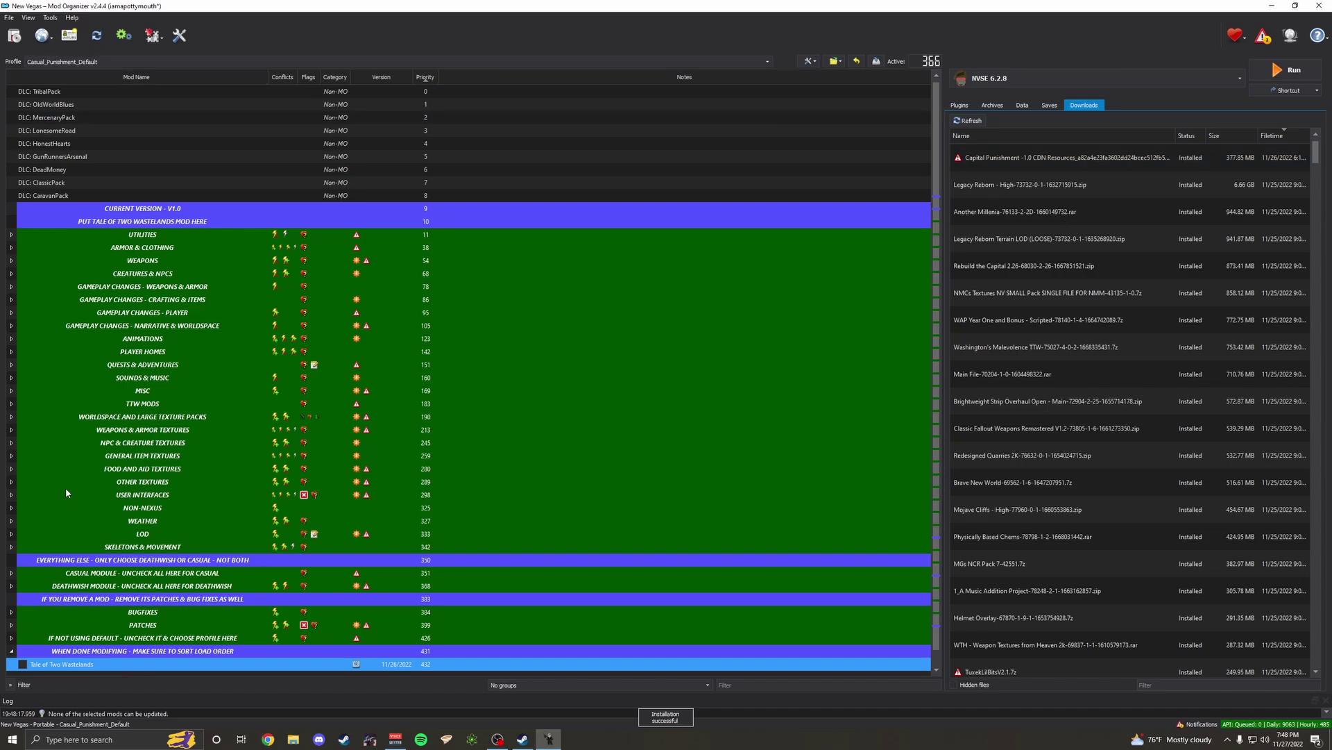
# Place Tale of Two Wastelands under its reserved separator, check the Casual Module, and run the game
pyautogui.moveTo(37, 667); pyautogui.dragTo(108, 226)
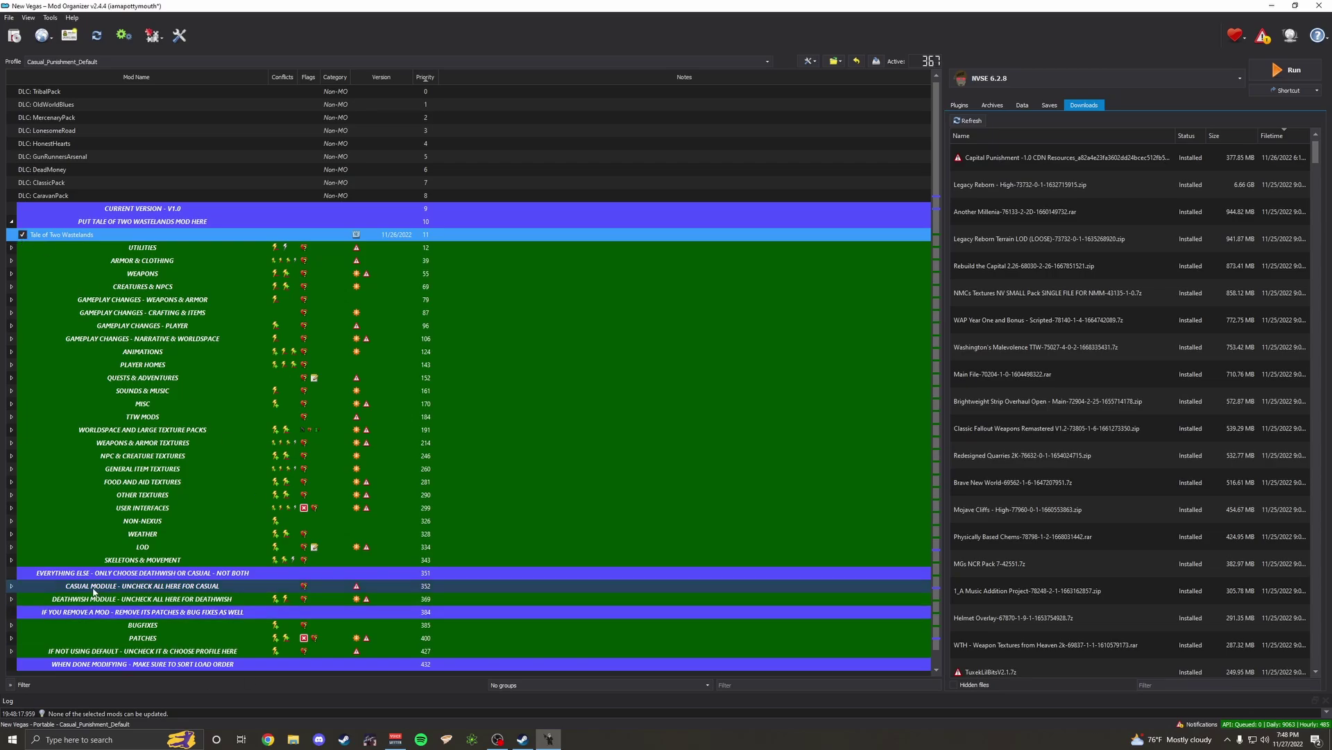
pyautogui.click(24, 586)
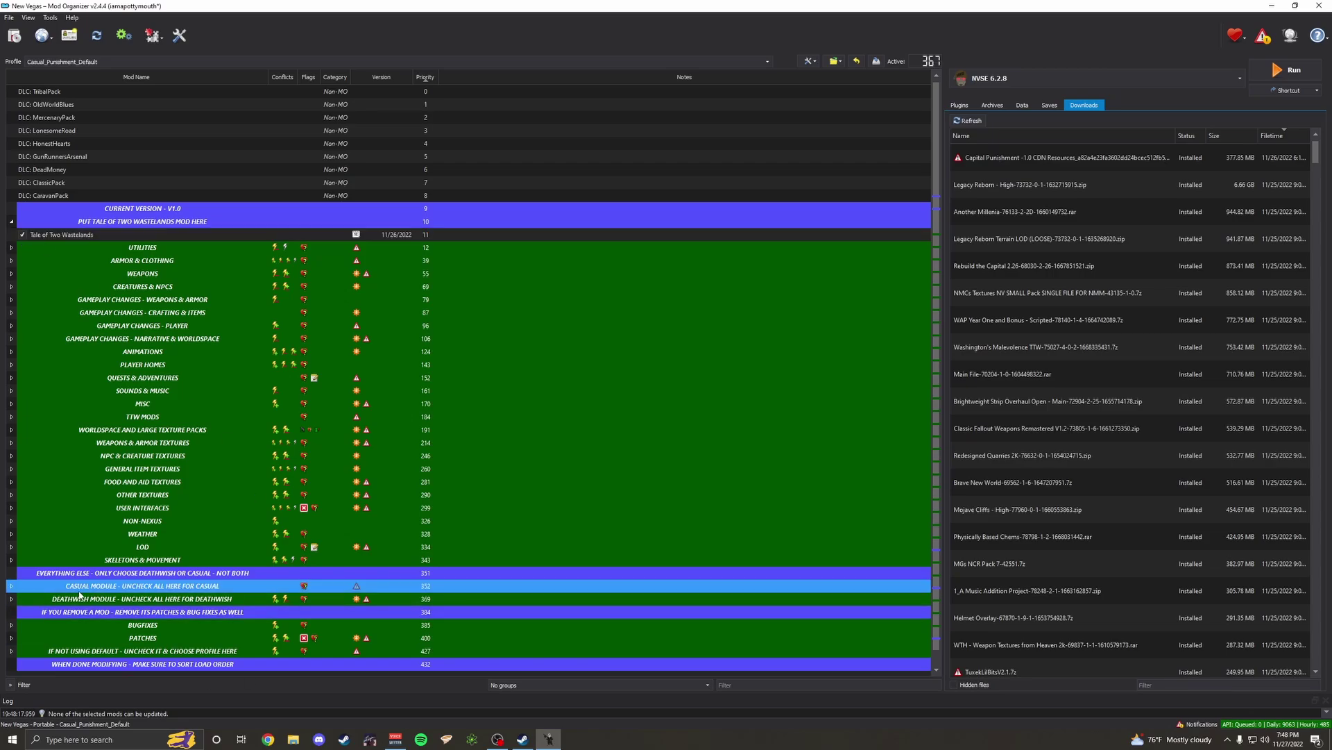
pyautogui.click(11, 586)
pyautogui.scroll(-5, 88, 641)
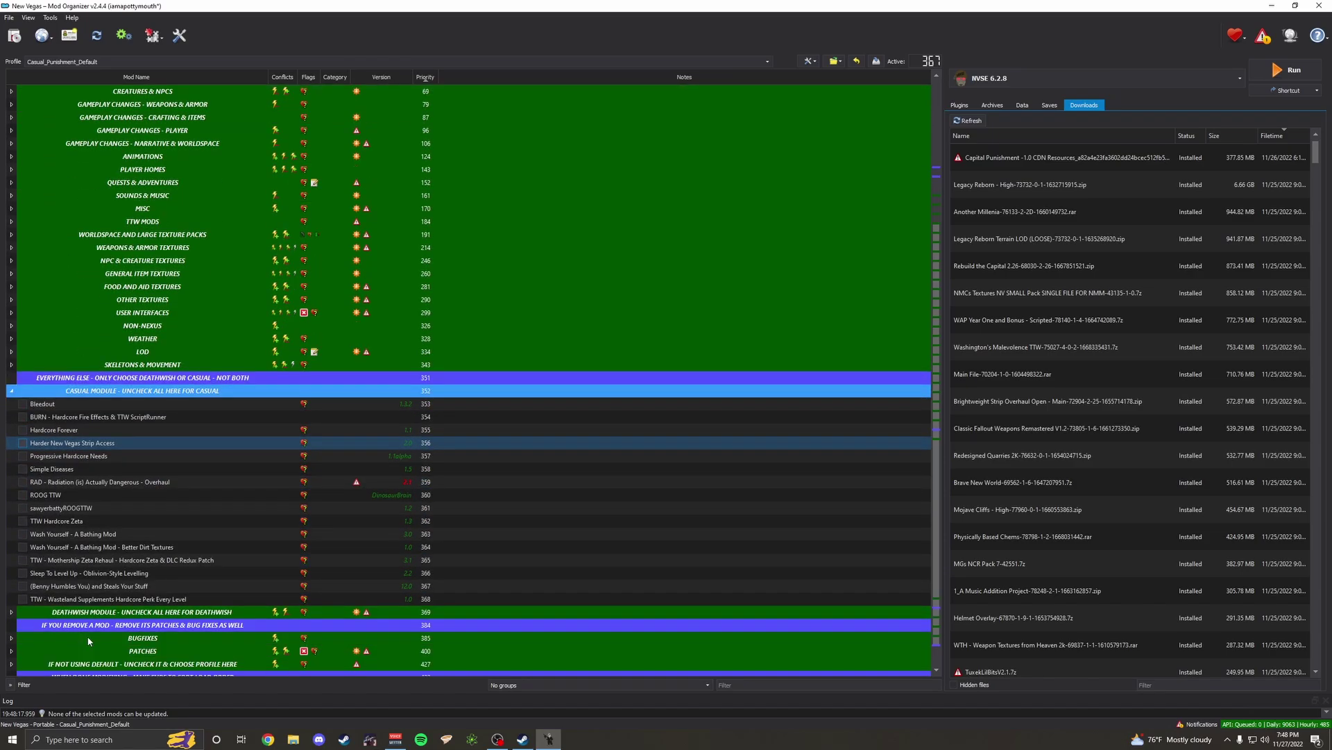
pyautogui.press('Left')
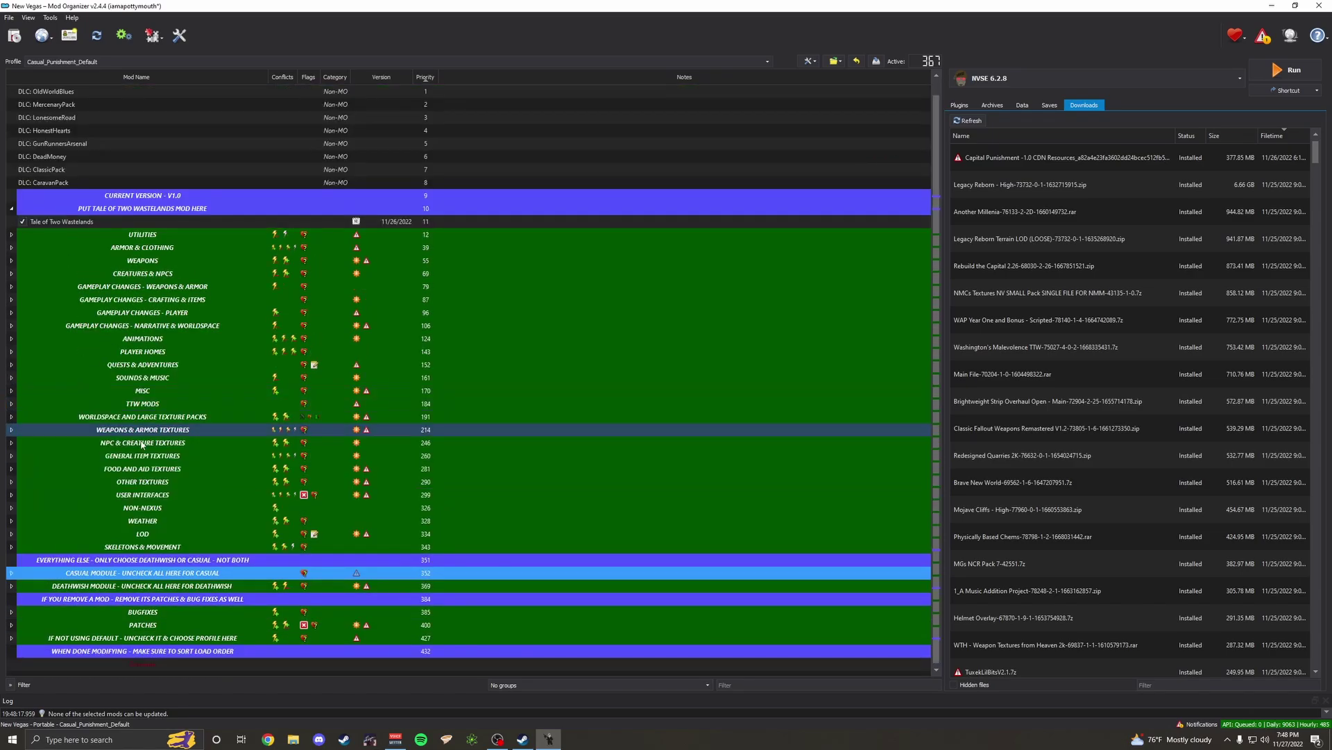
pyautogui.scroll(1, 198, 463)
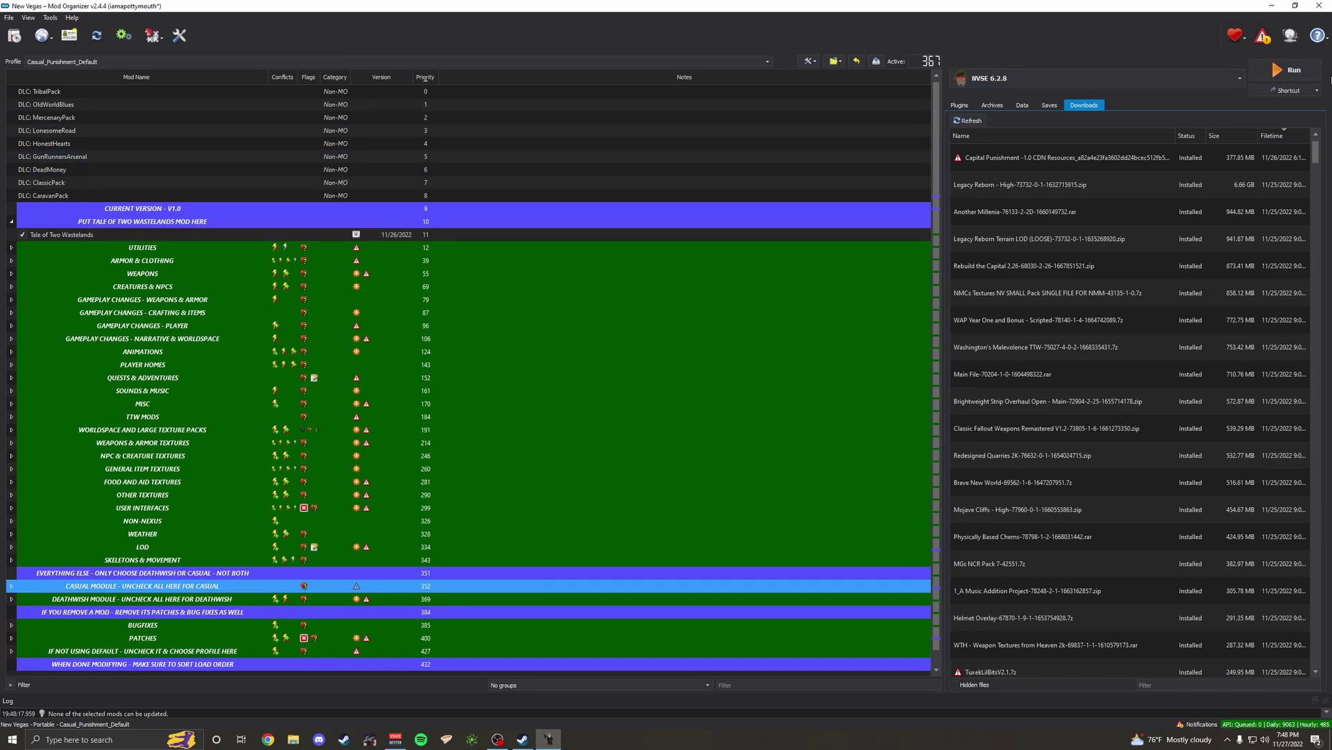
pyautogui.click(1289, 70)
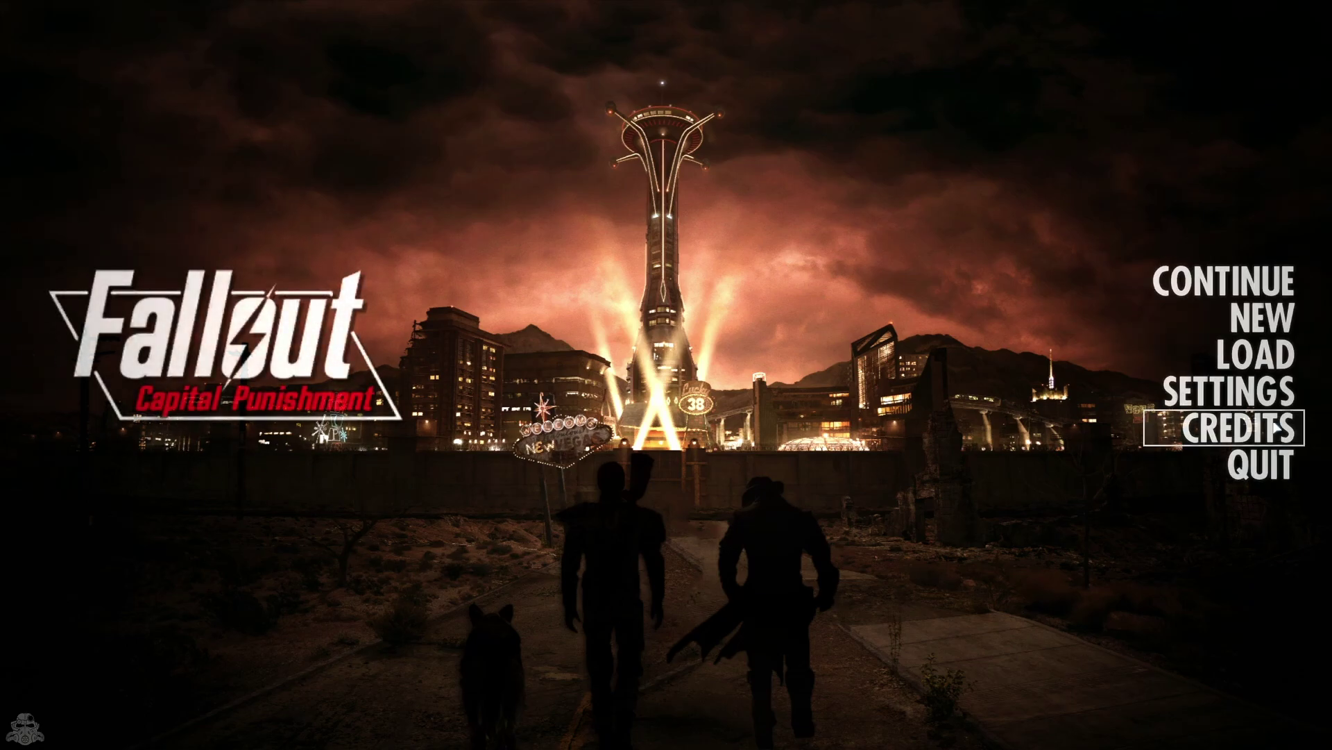
# Start a new game and dismiss the intro and Casino Heists messages
pyautogui.click(1243, 324)
pyautogui.click(1097, 265)
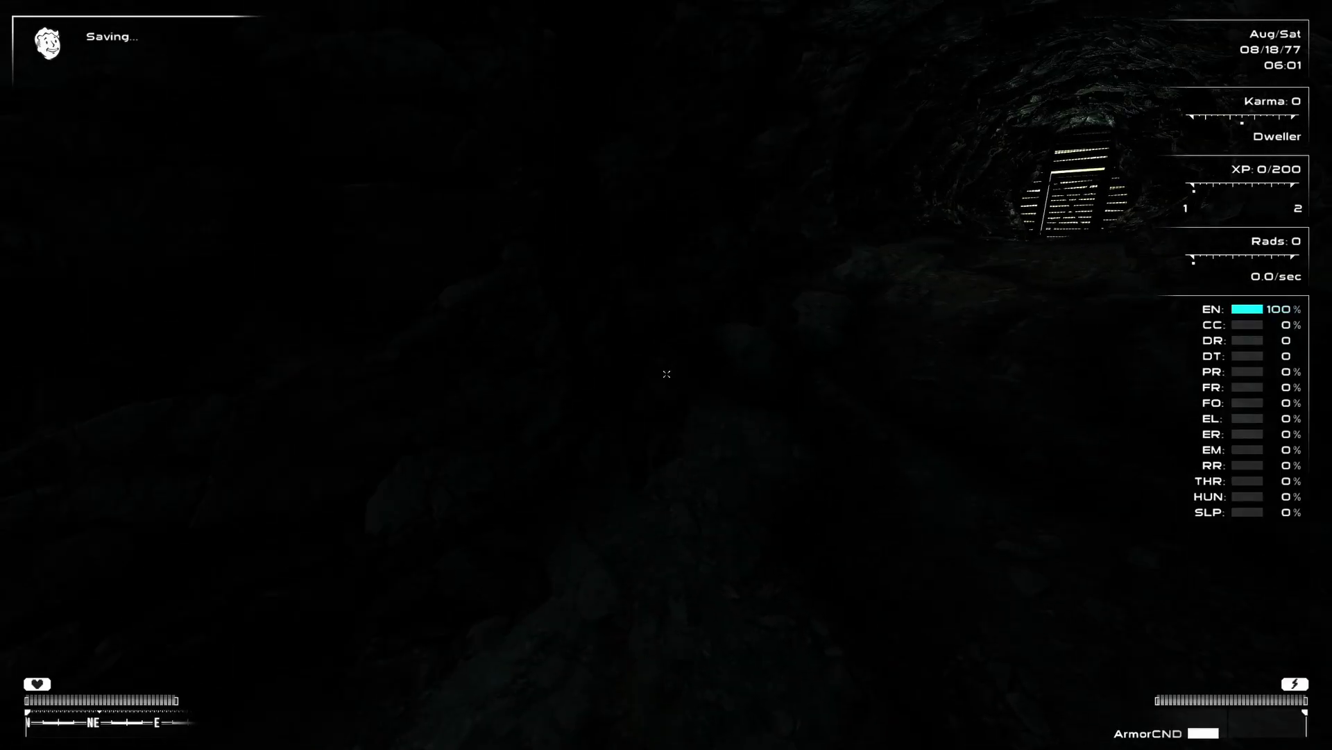
pyautogui.click(669, 457)
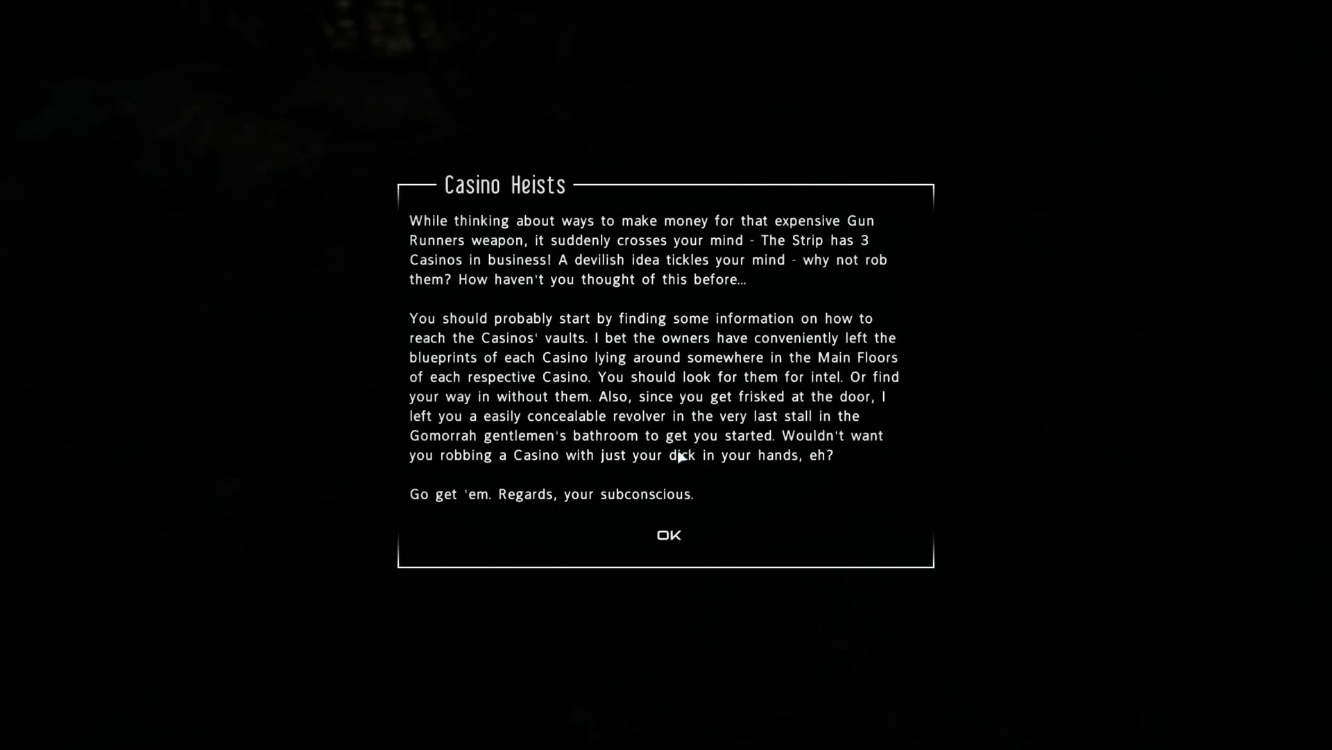
pyautogui.click(682, 548)
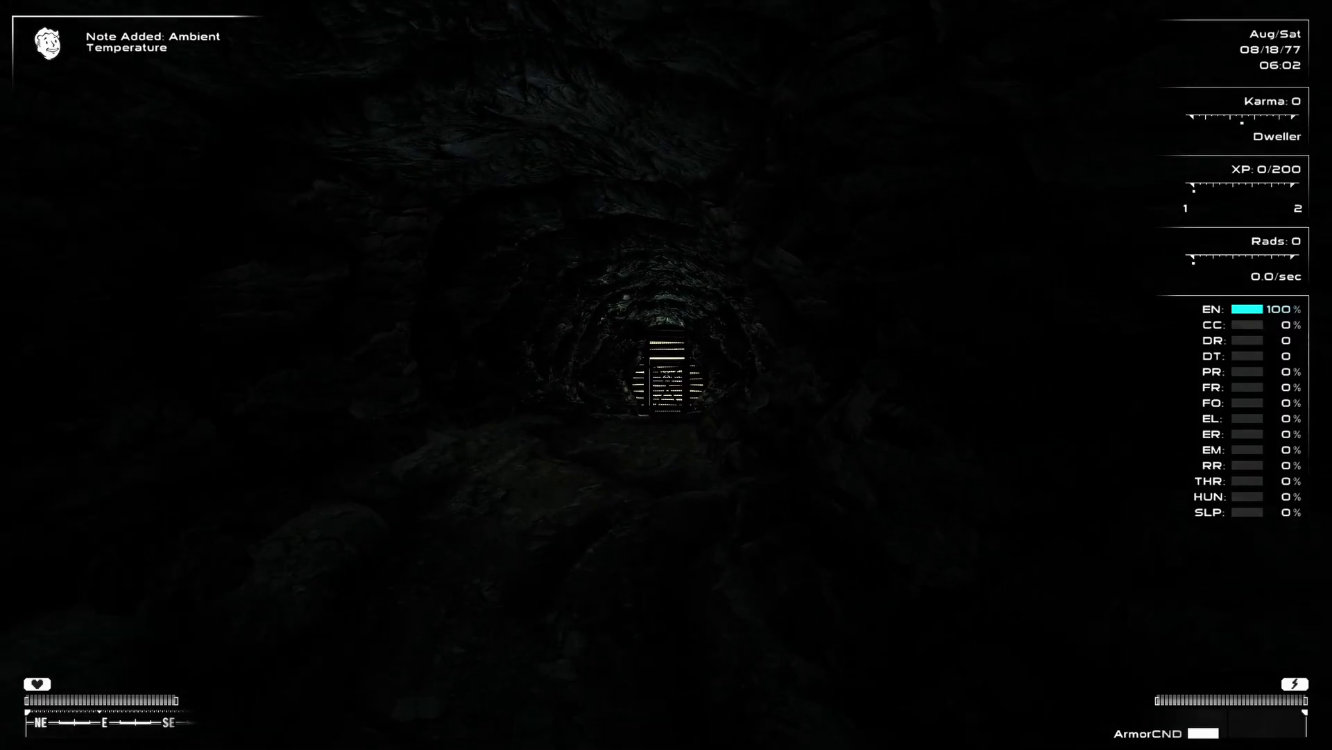
# Walk through the opening cave toward the Vault 101 door, briefly trying third-person view
pyautogui.press('w')
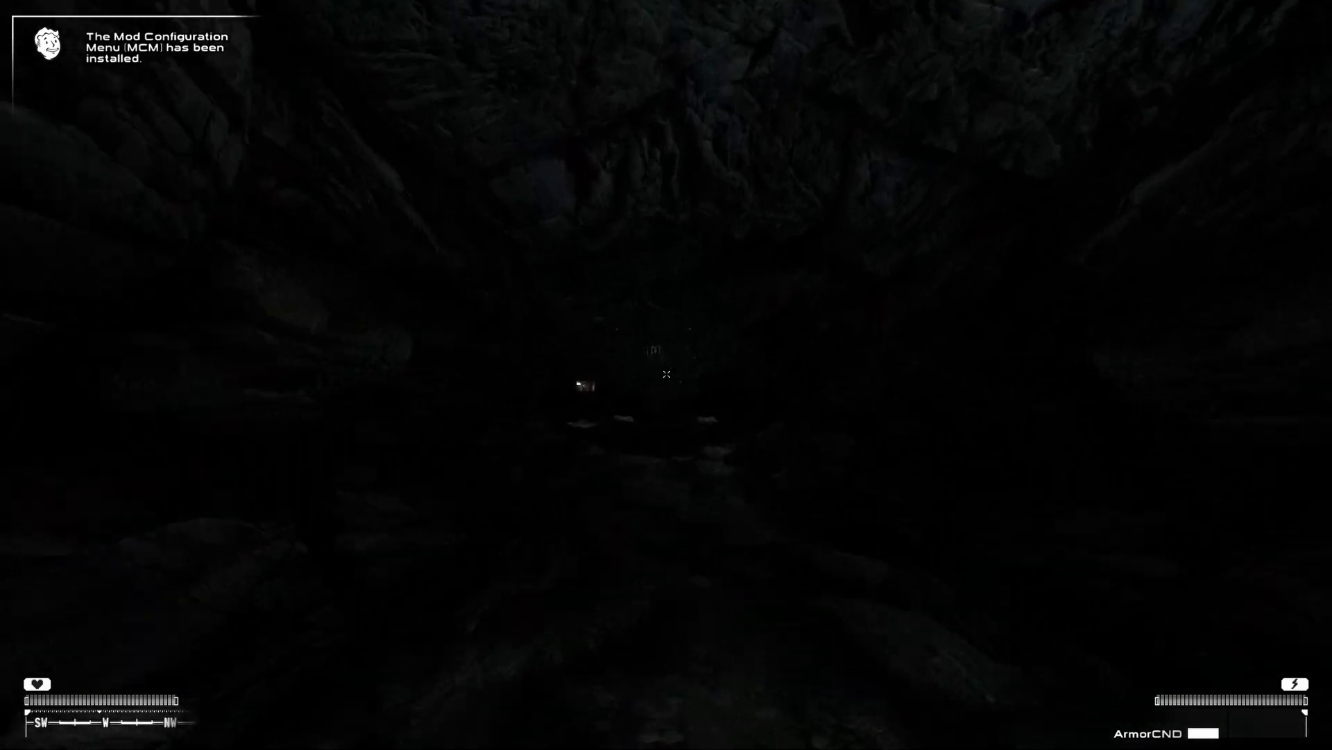
pyautogui.press('f')
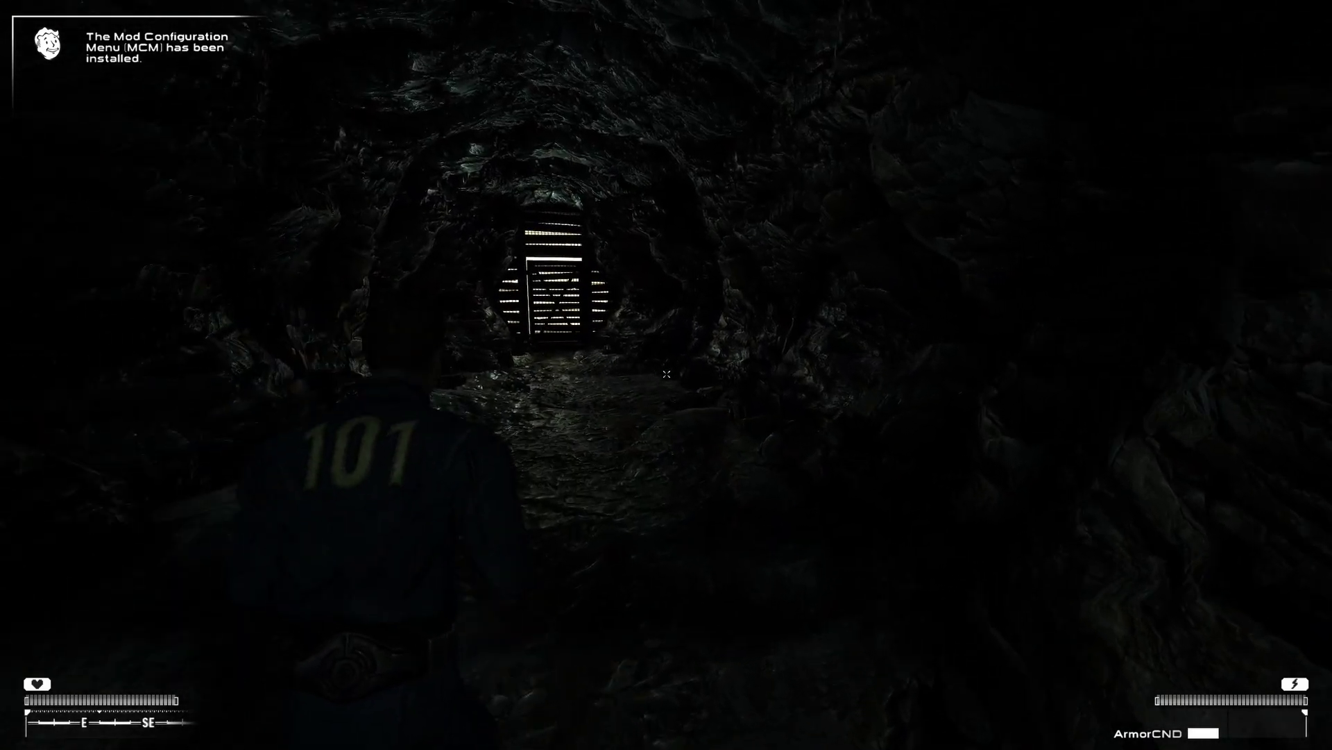
pyautogui.press('f')
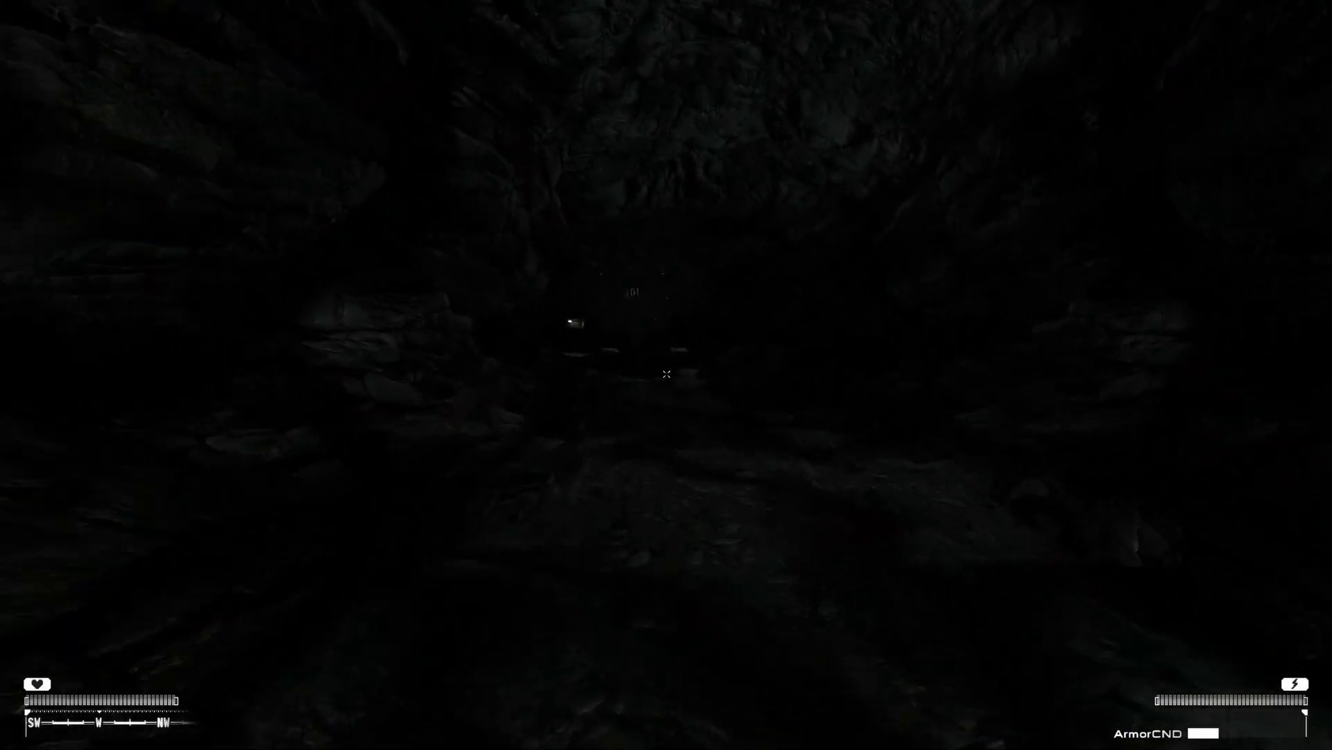
pyautogui.press('w')
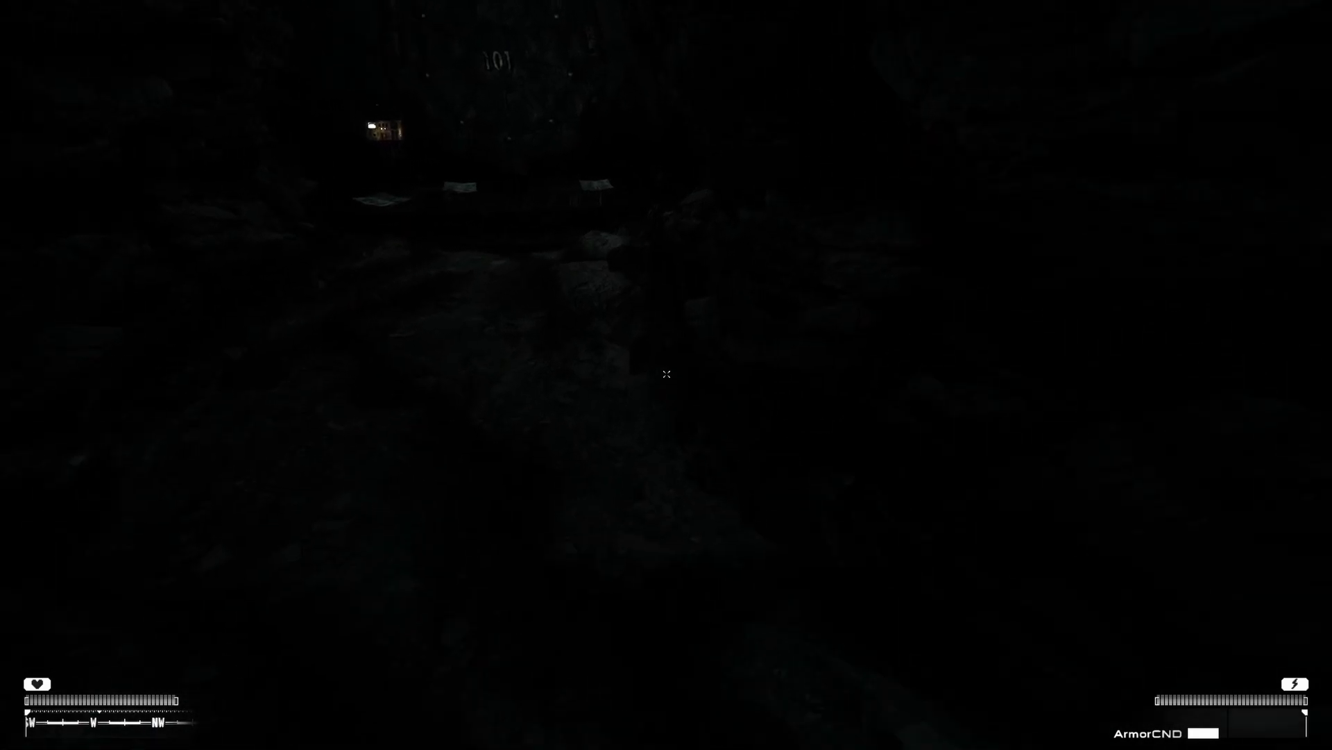
pyautogui.press('w')
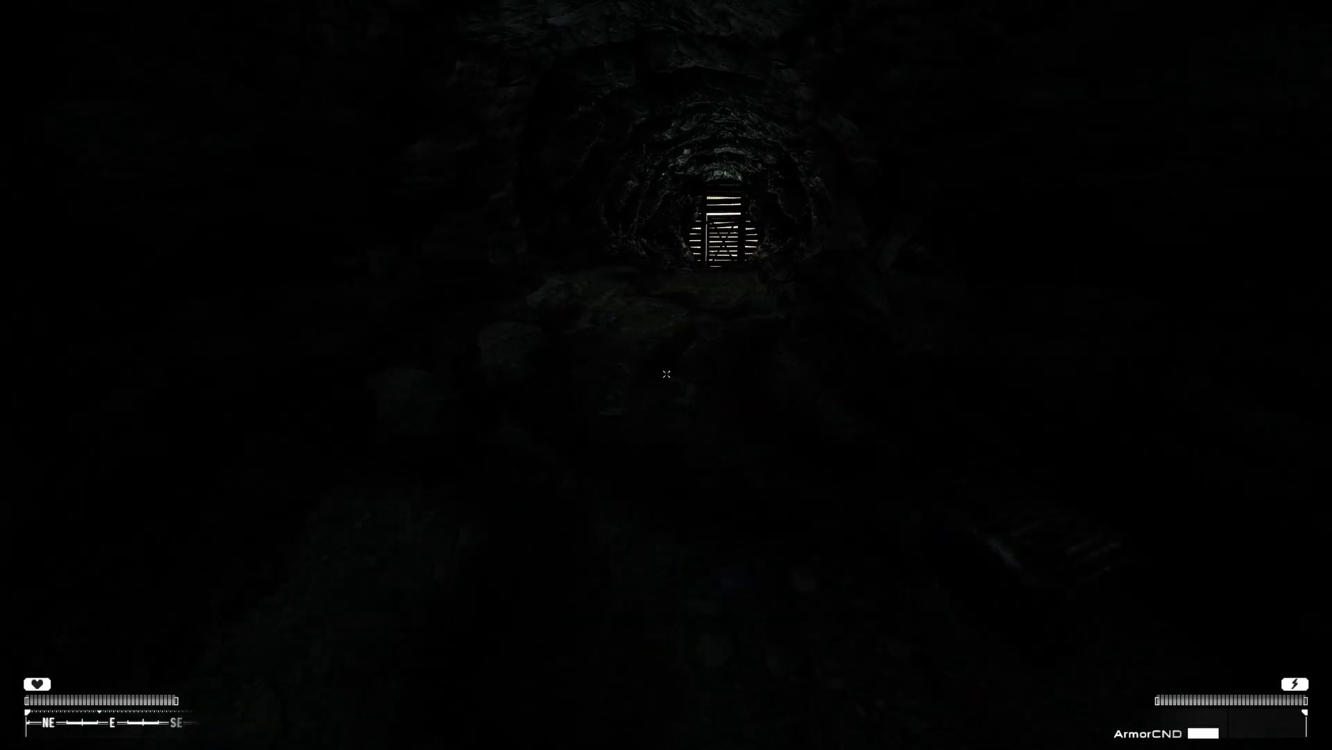
pyautogui.press('w')
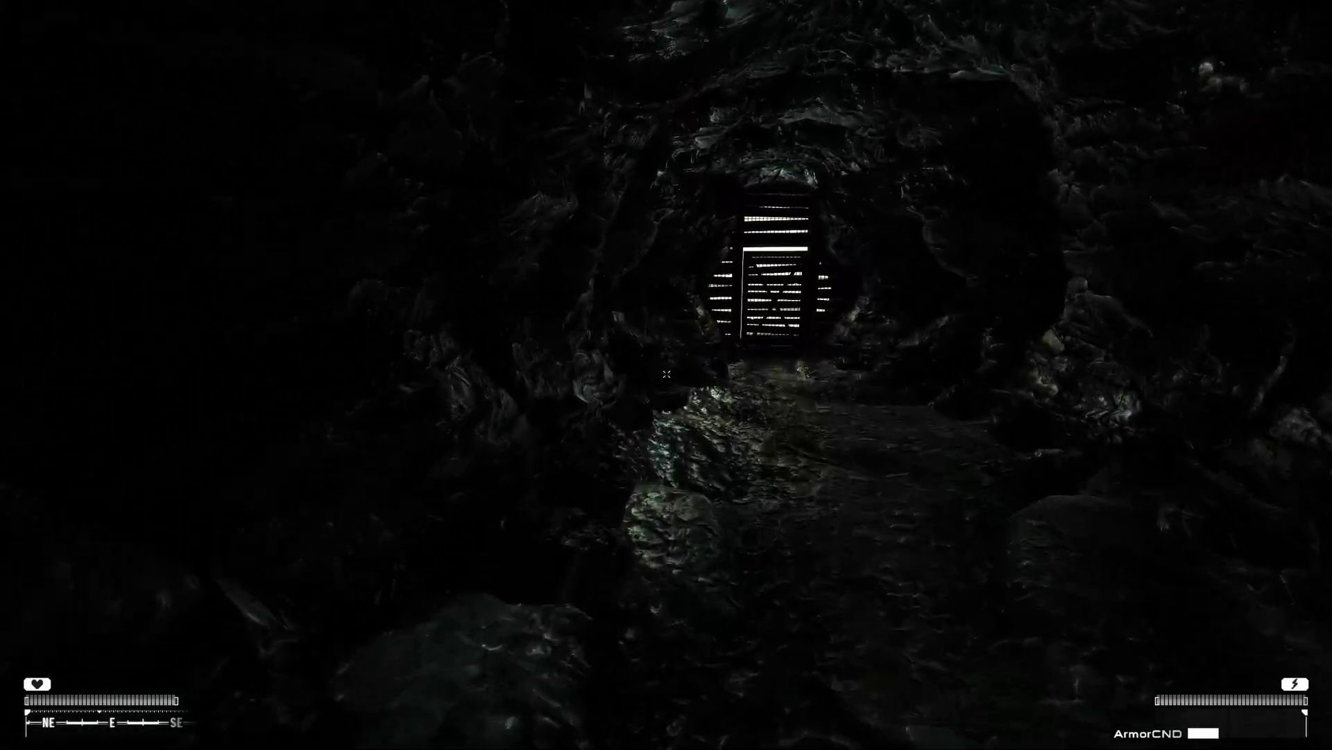
pyautogui.press('w')
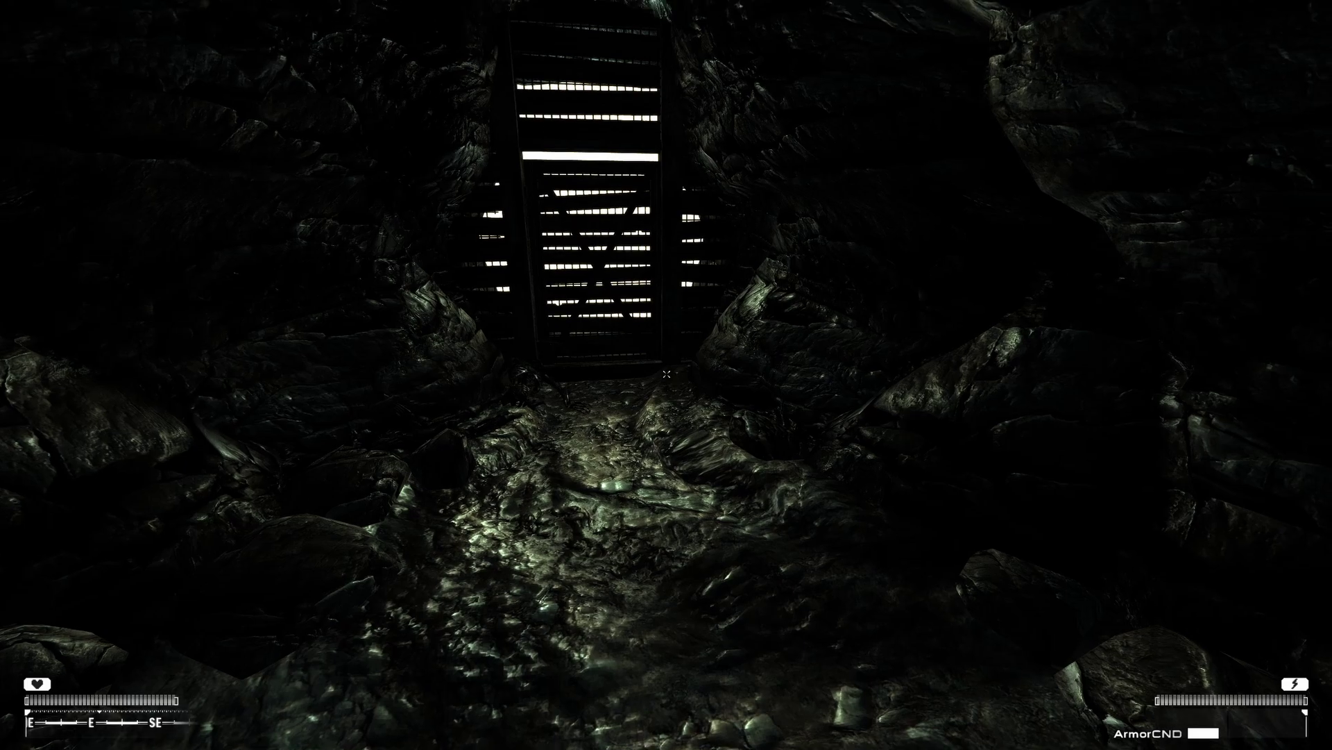
# Quit the game from the pause menu and exit to the desktop
pyautogui.press('Escape')
pyautogui.click(1271, 479)
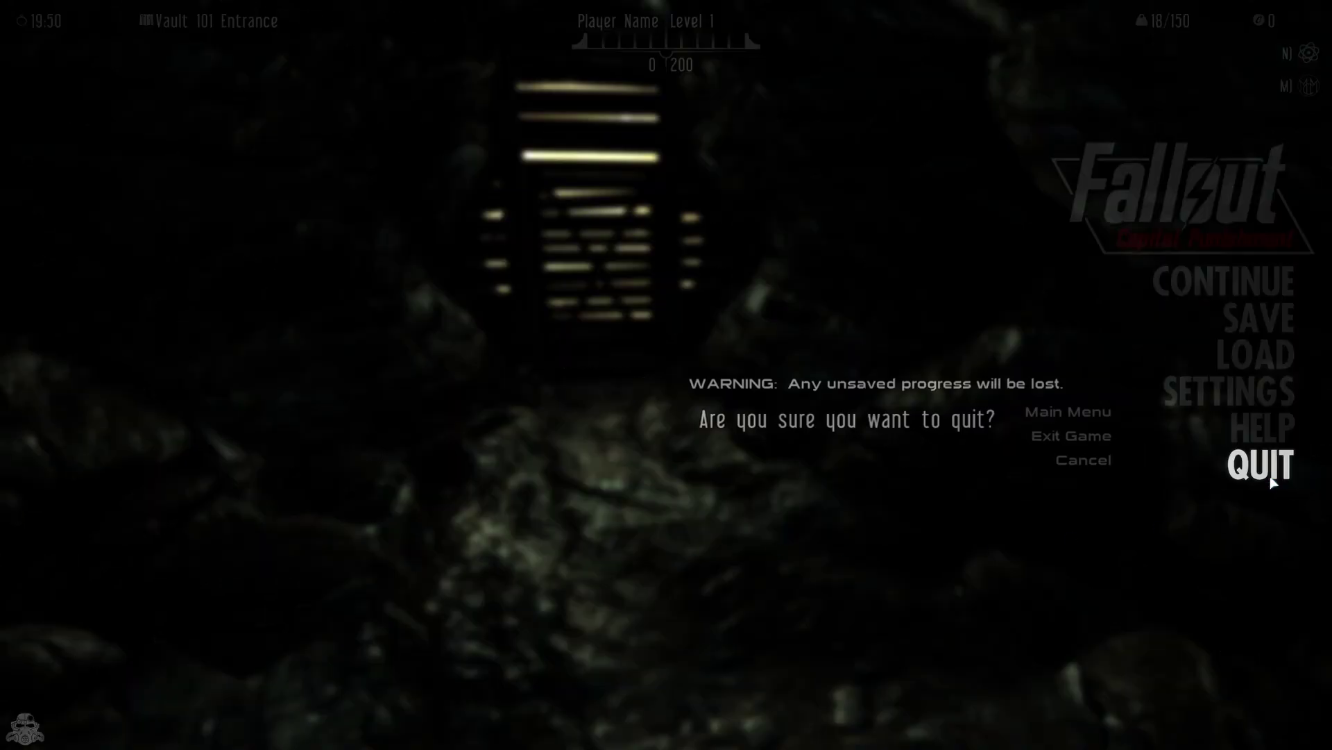
pyautogui.click(1071, 436)
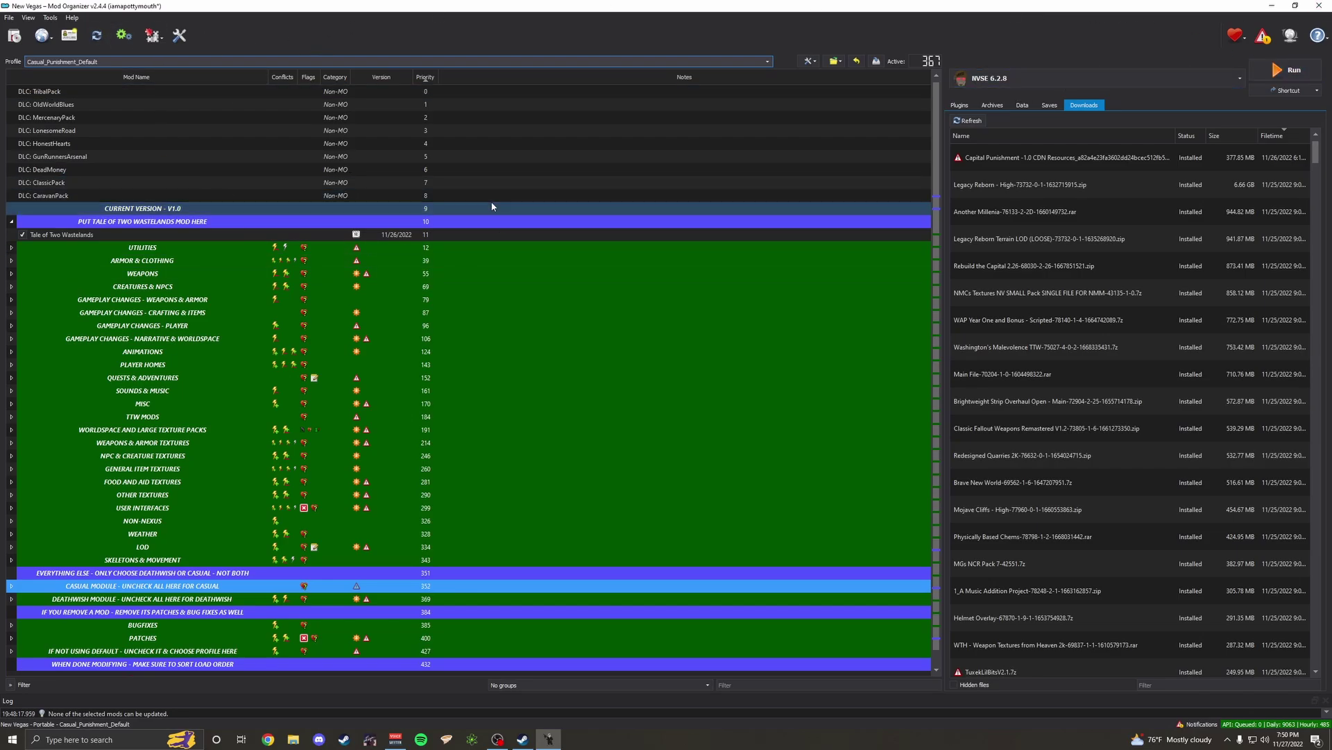
# Create a Capital Punishment desktop shortcut, close Mod Organizer 2, and select the new shortcut
pyautogui.click(1292, 93)
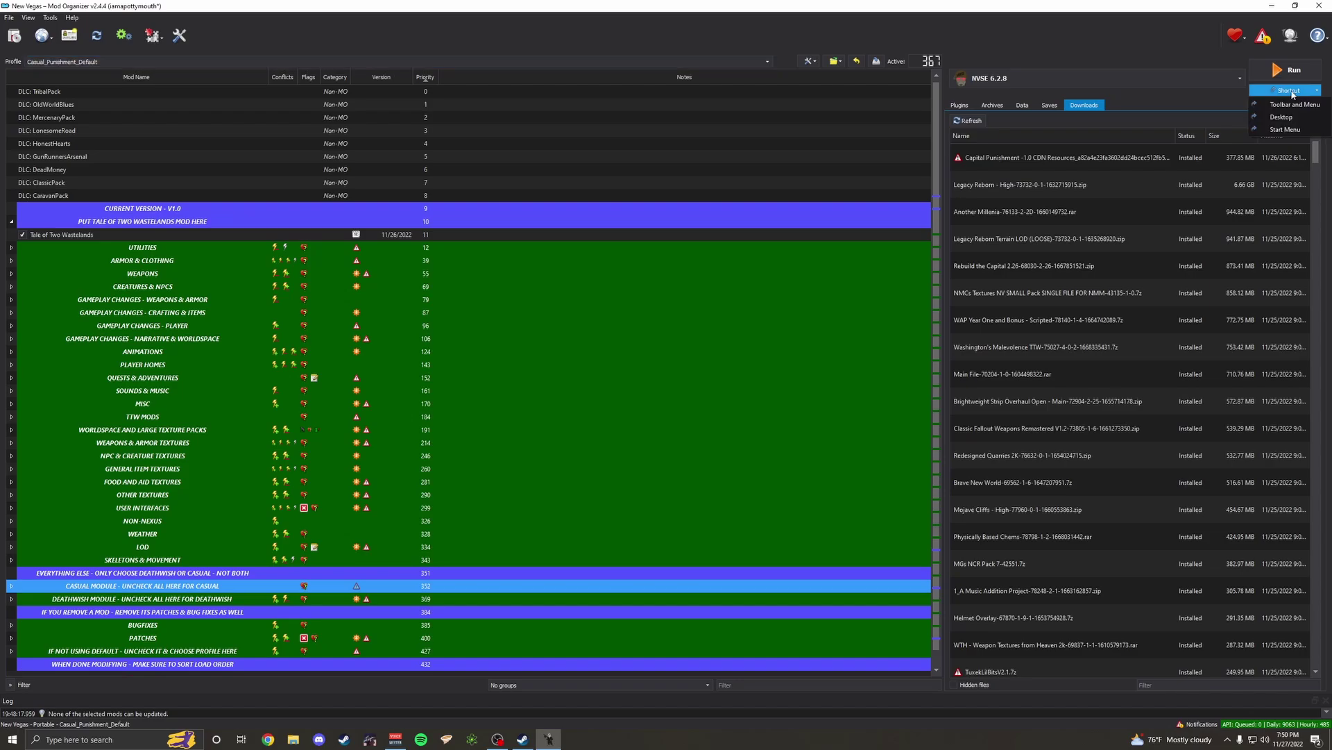
pyautogui.click(1297, 122)
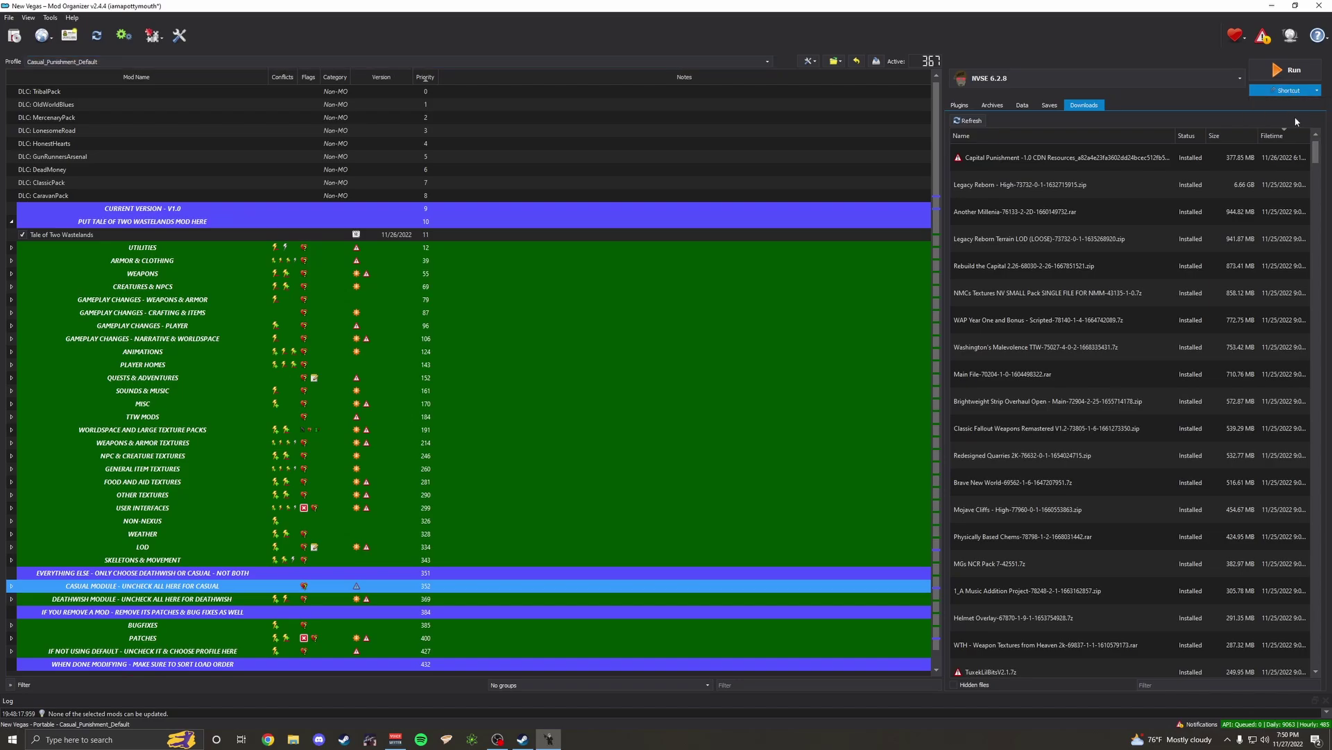
pyautogui.click(1320, 5)
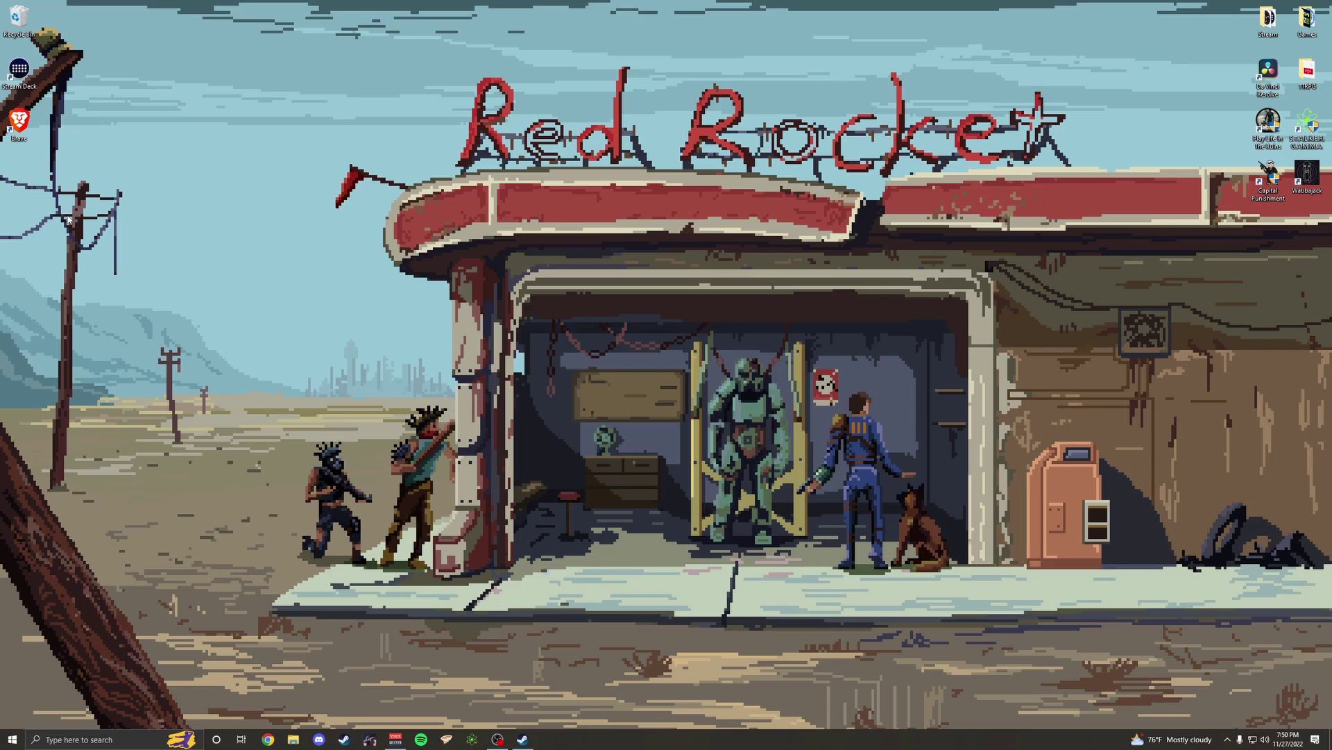
pyautogui.click(1274, 182)
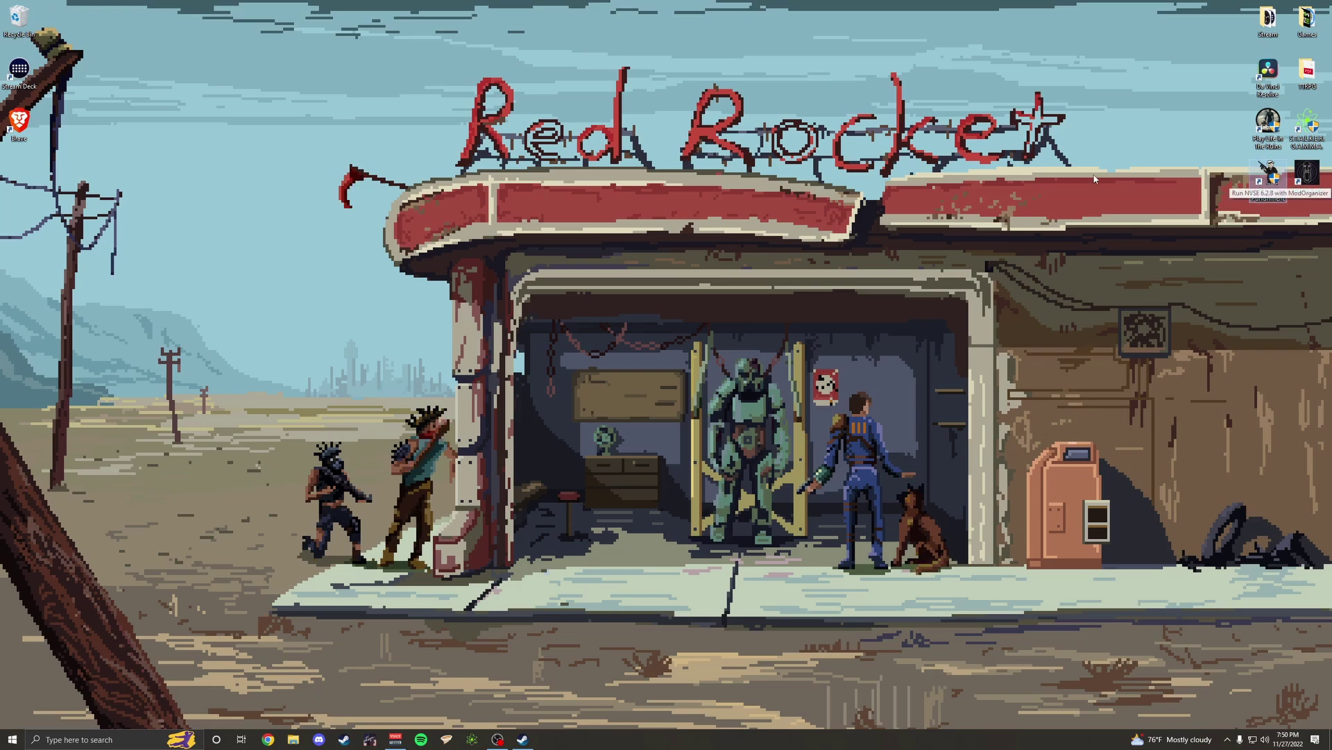
# Launch Capital Punishment from its desktop shortcut, then quit from the main menu with Exit Game
pyautogui.doubleClick(1264, 181)
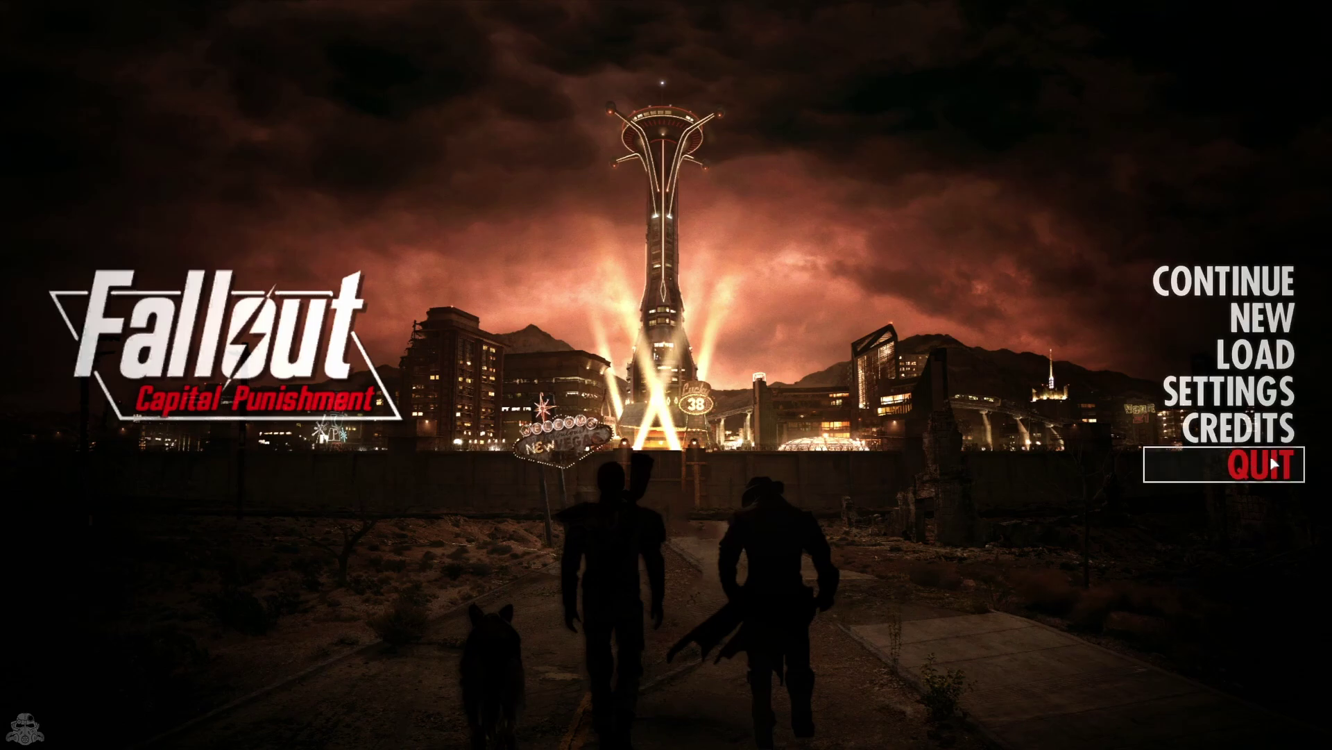
pyautogui.click(1274, 464)
pyautogui.click(1088, 411)
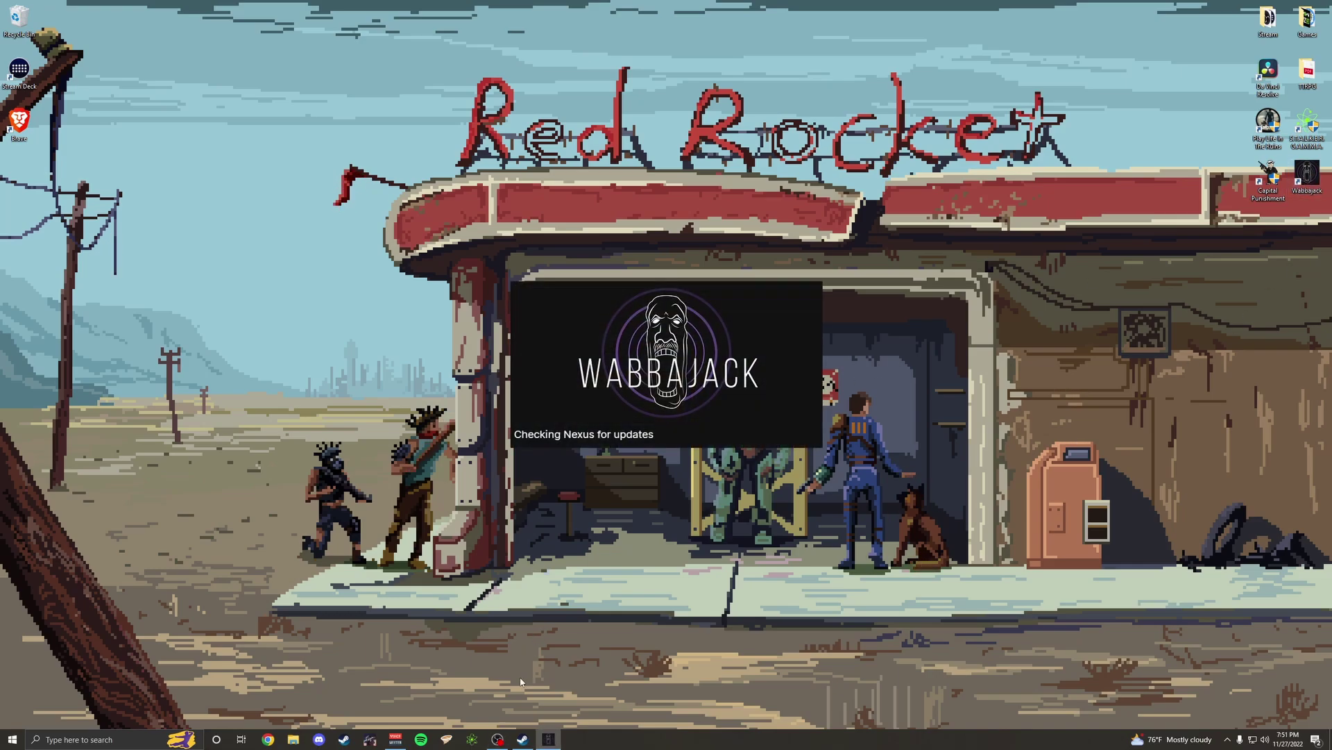
# Hide the audio mixer and open Wabbajack's Browse Modlists gallery
pyautogui.click(395, 739)
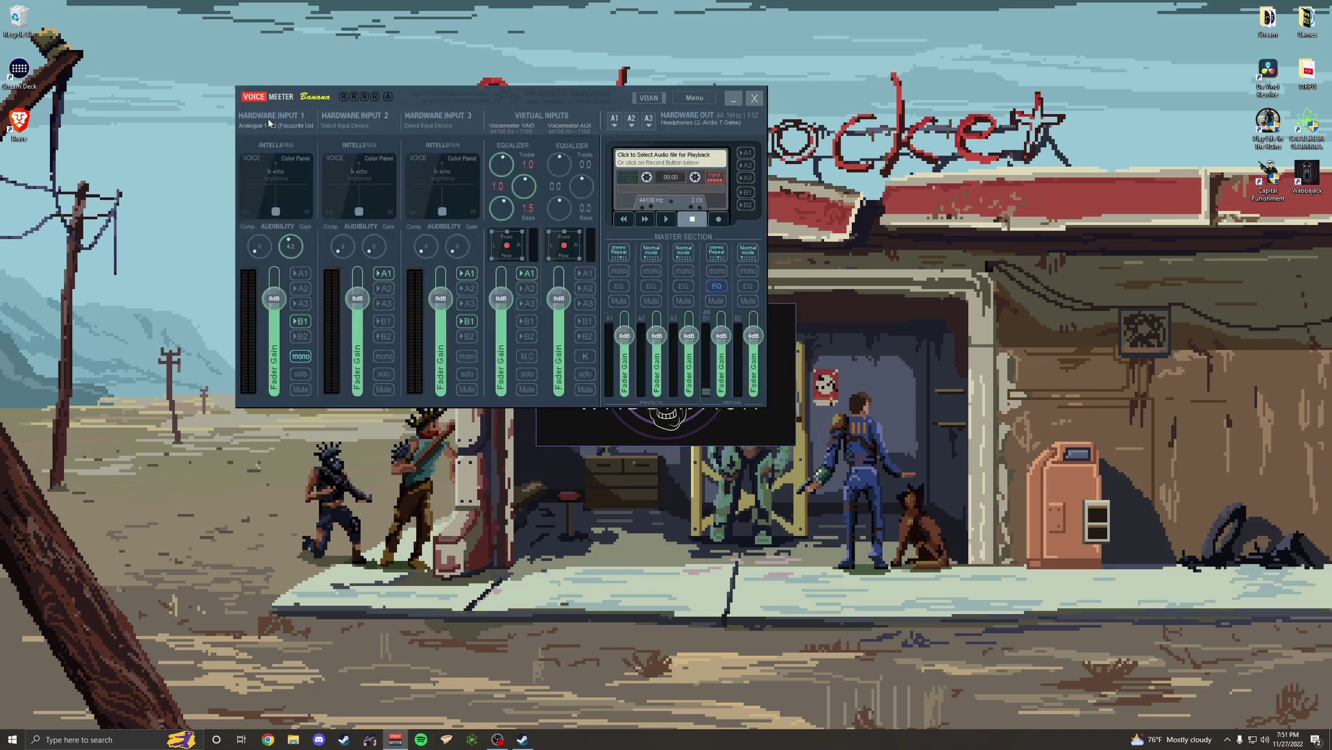
pyautogui.click(733, 99)
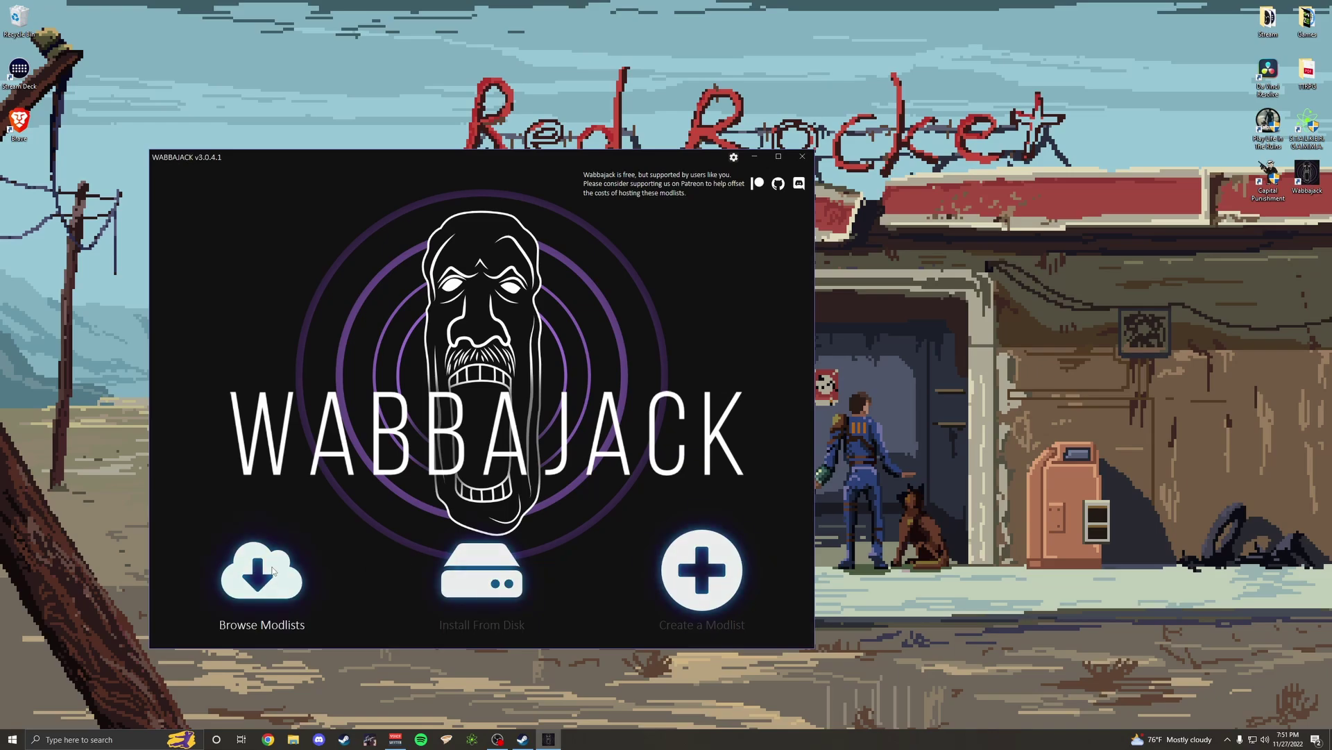
pyautogui.click(275, 568)
pyautogui.moveTo(516, 167); pyautogui.dragTo(681, 70)
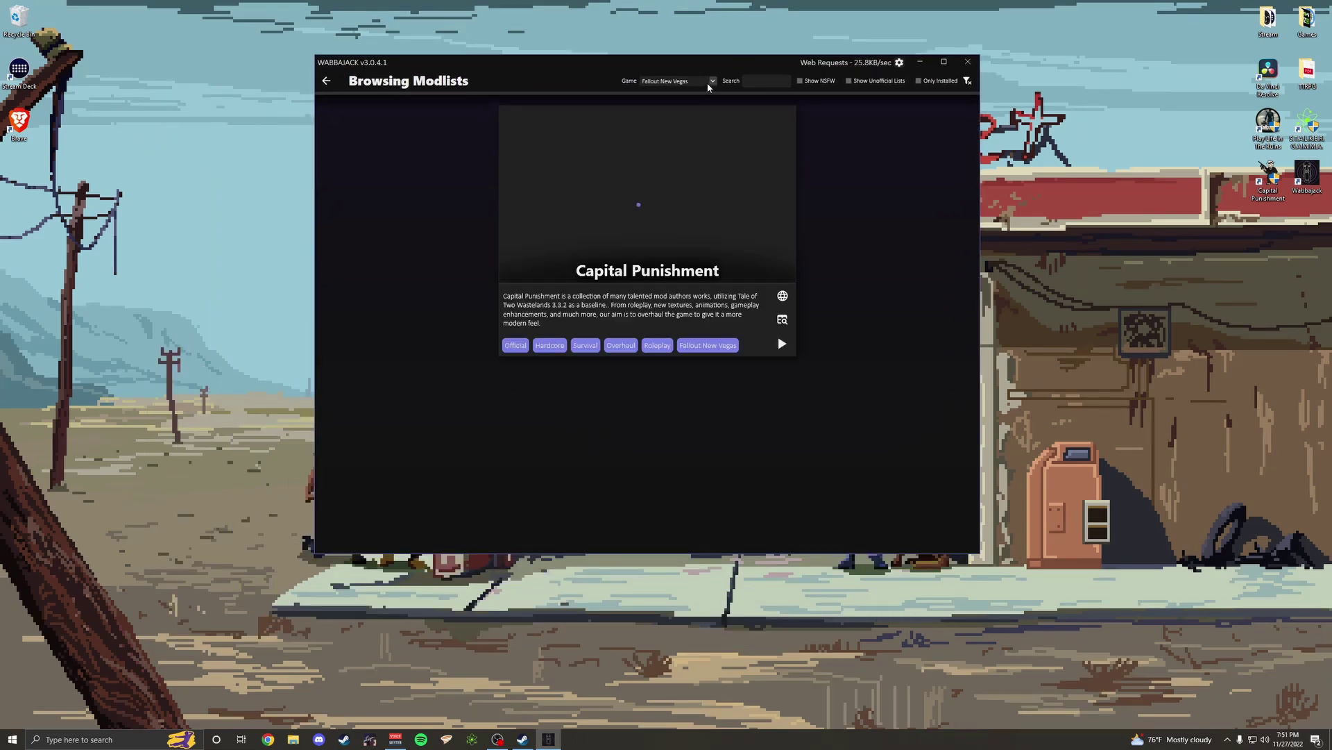
# Filter the modlists by Skyrim Special Edition, then Fallout 4, then Witcher 3
pyautogui.click(712, 81)
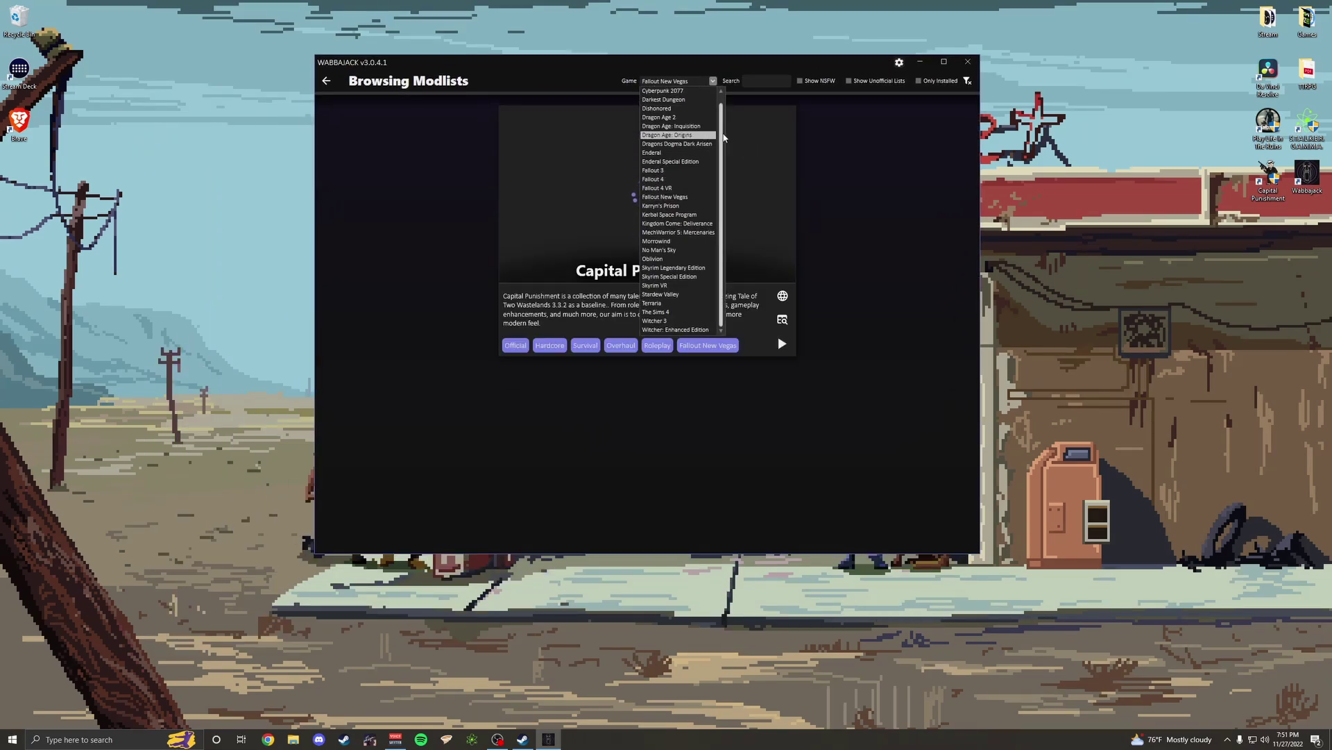
pyautogui.scroll(1, 672, 97)
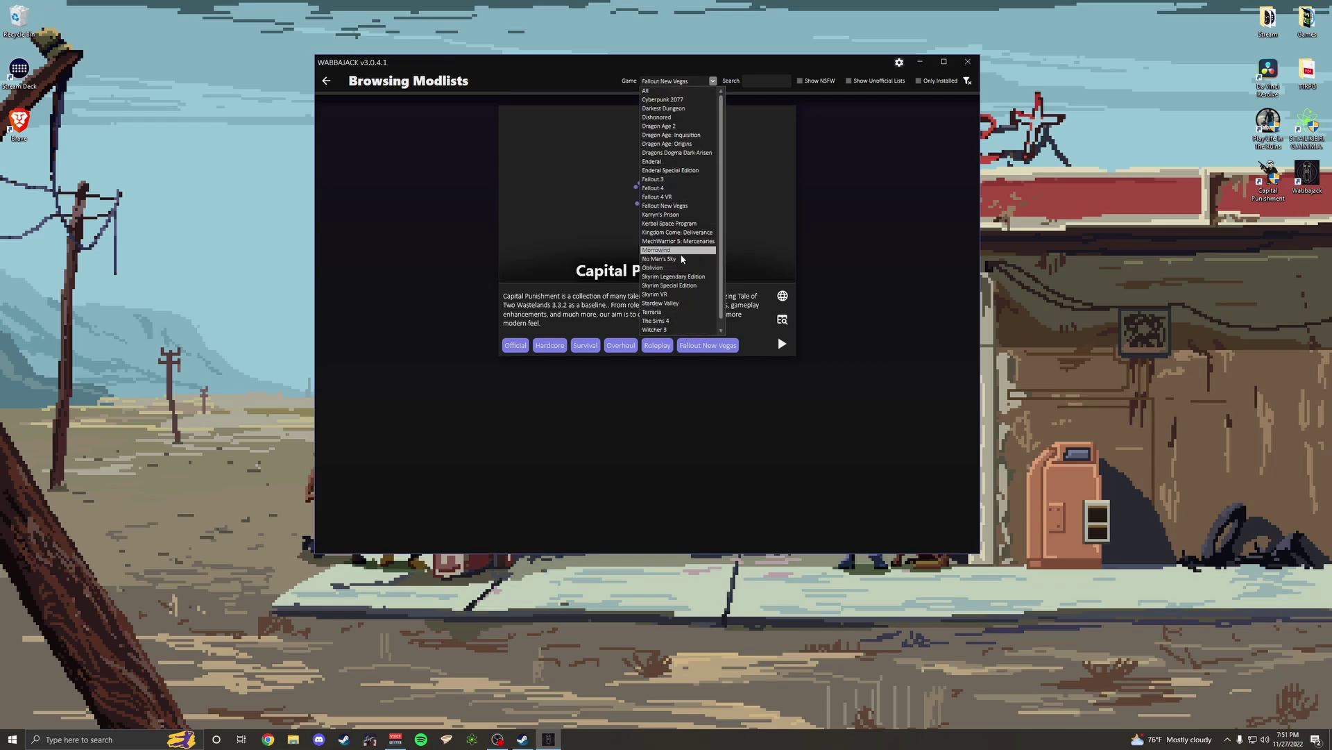
pyautogui.click(678, 285)
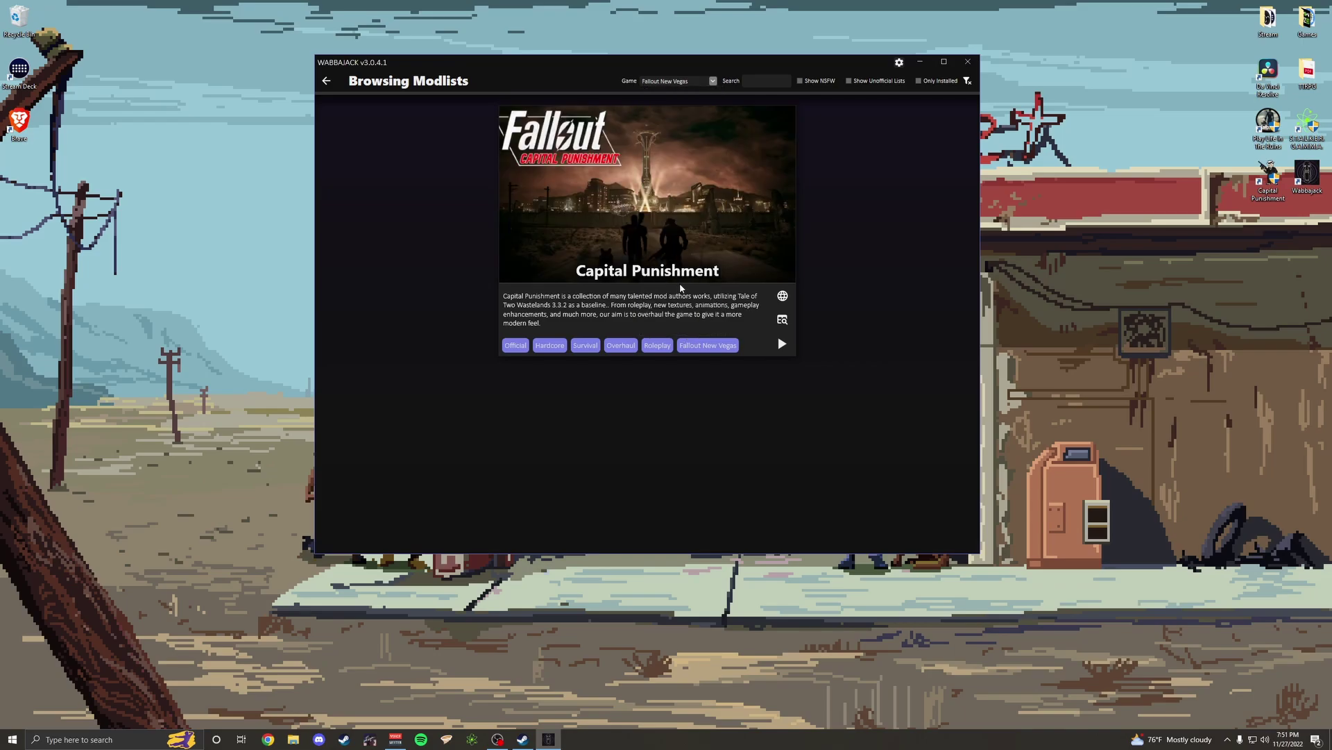
pyautogui.click(714, 81)
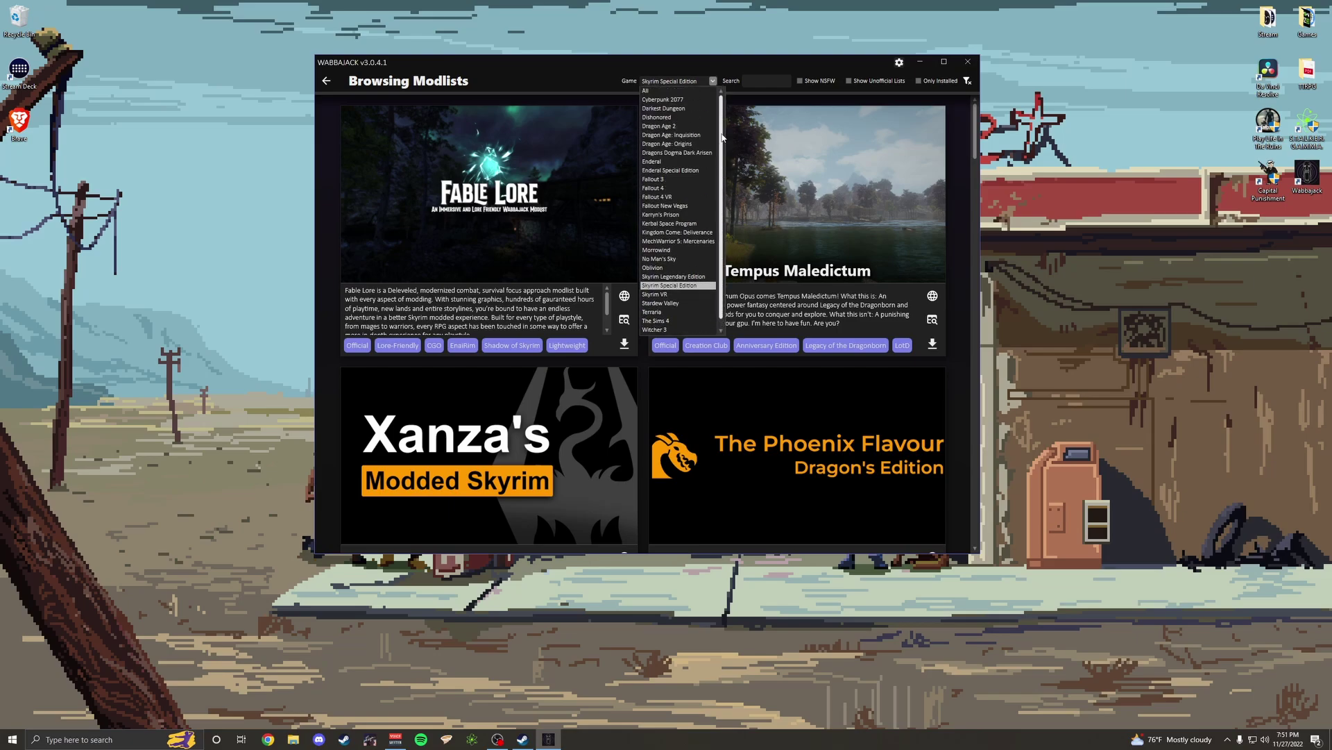
pyautogui.scroll(1, 685, 153)
pyautogui.click(691, 188)
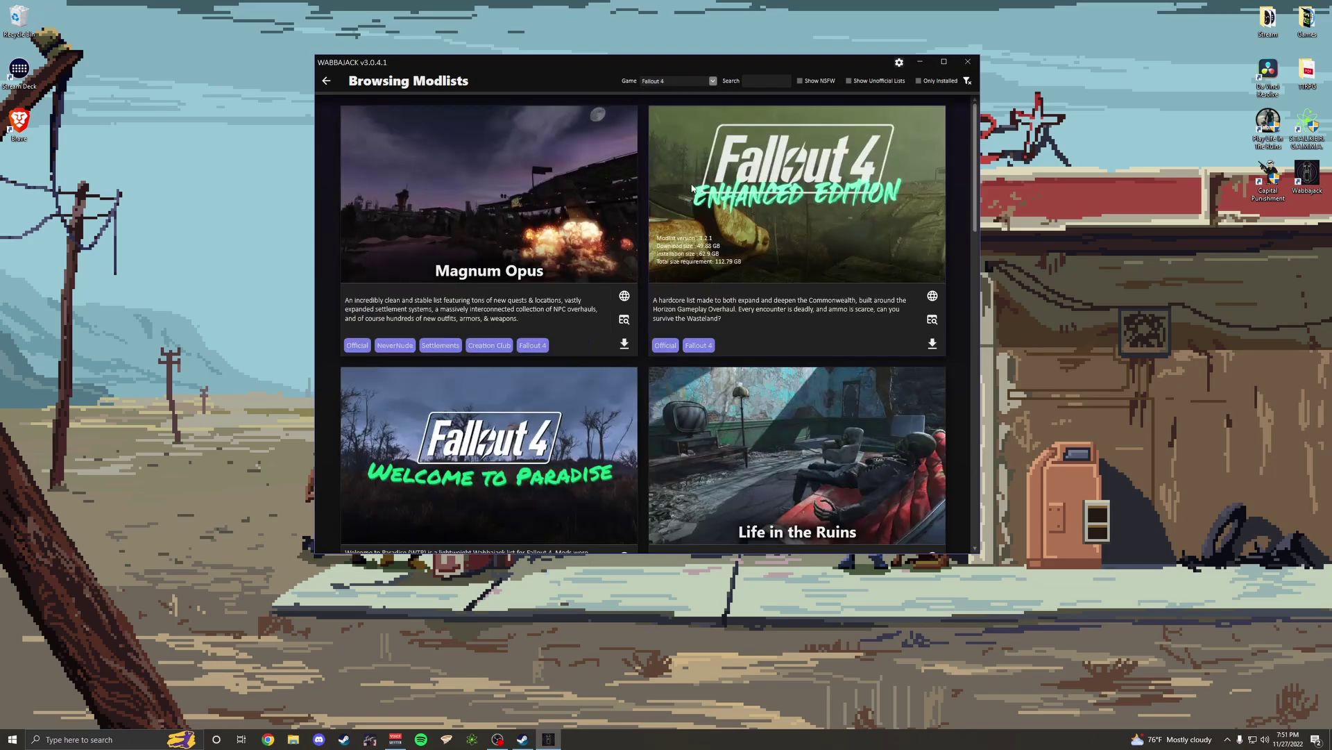
pyautogui.scroll(-1, 685, 271)
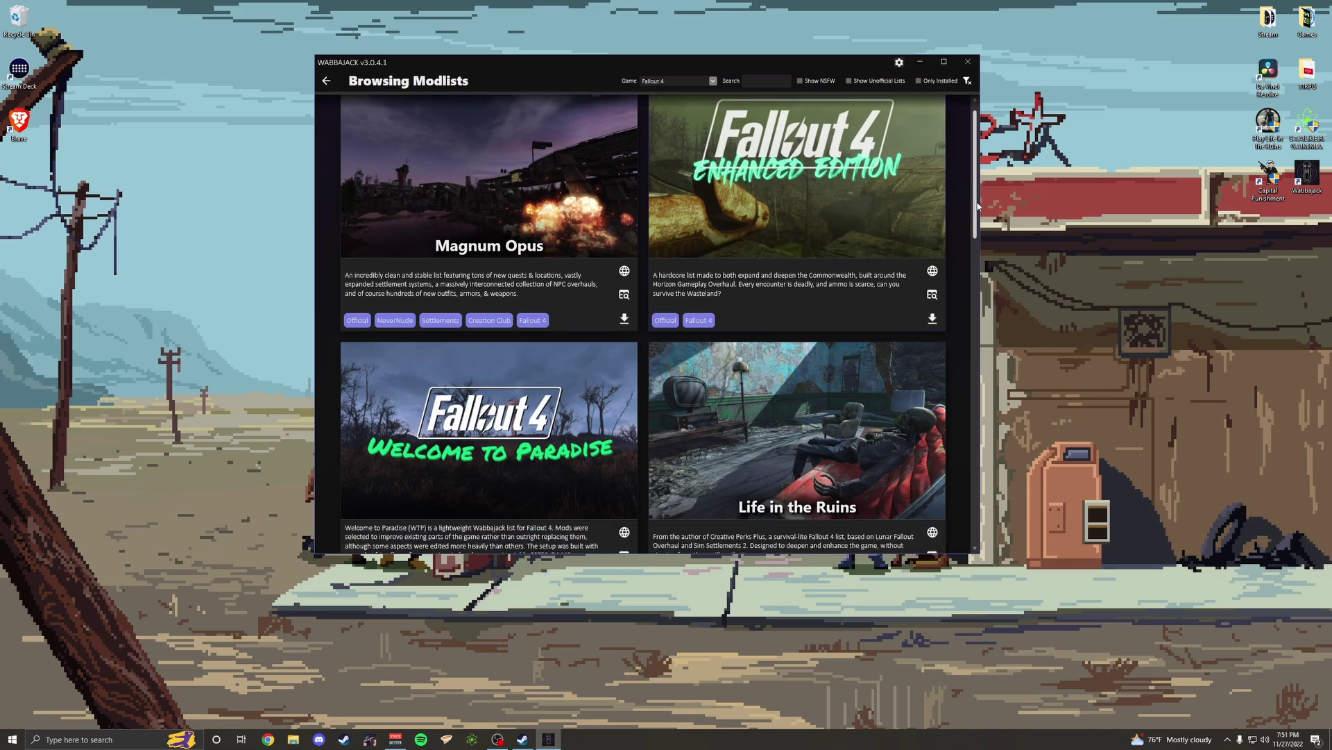
pyautogui.scroll(1, 974, 208)
pyautogui.click(709, 83)
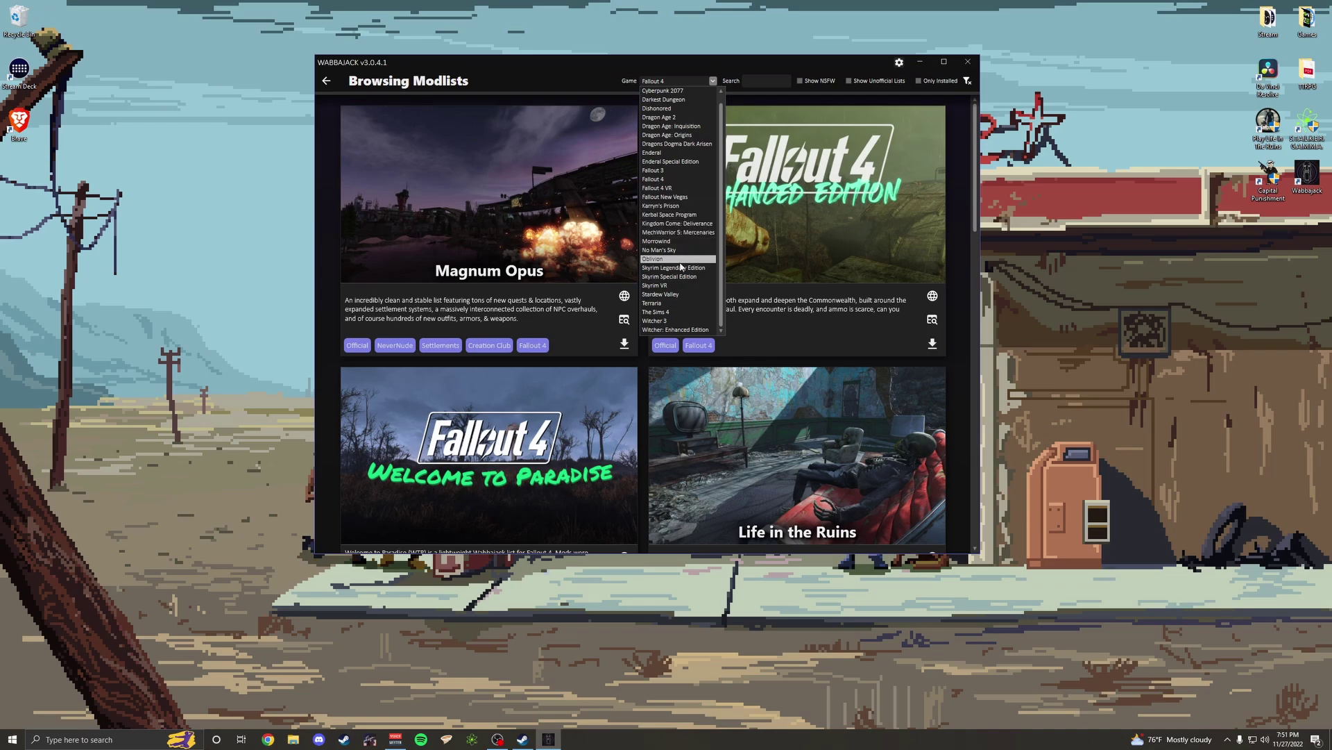
pyautogui.click(656, 321)
# Toggle Show Unofficial Lists on and then off again
pyautogui.click(711, 84)
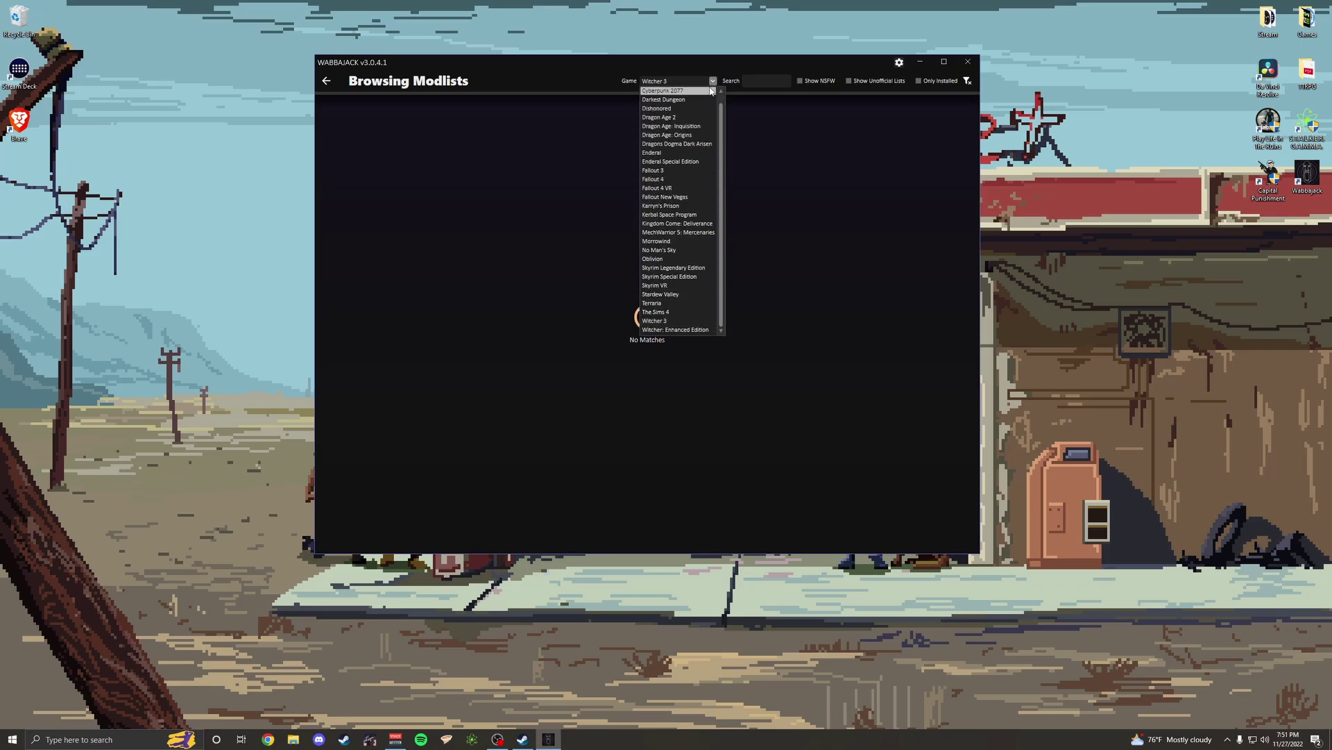
pyautogui.click(848, 82)
pyautogui.click(848, 81)
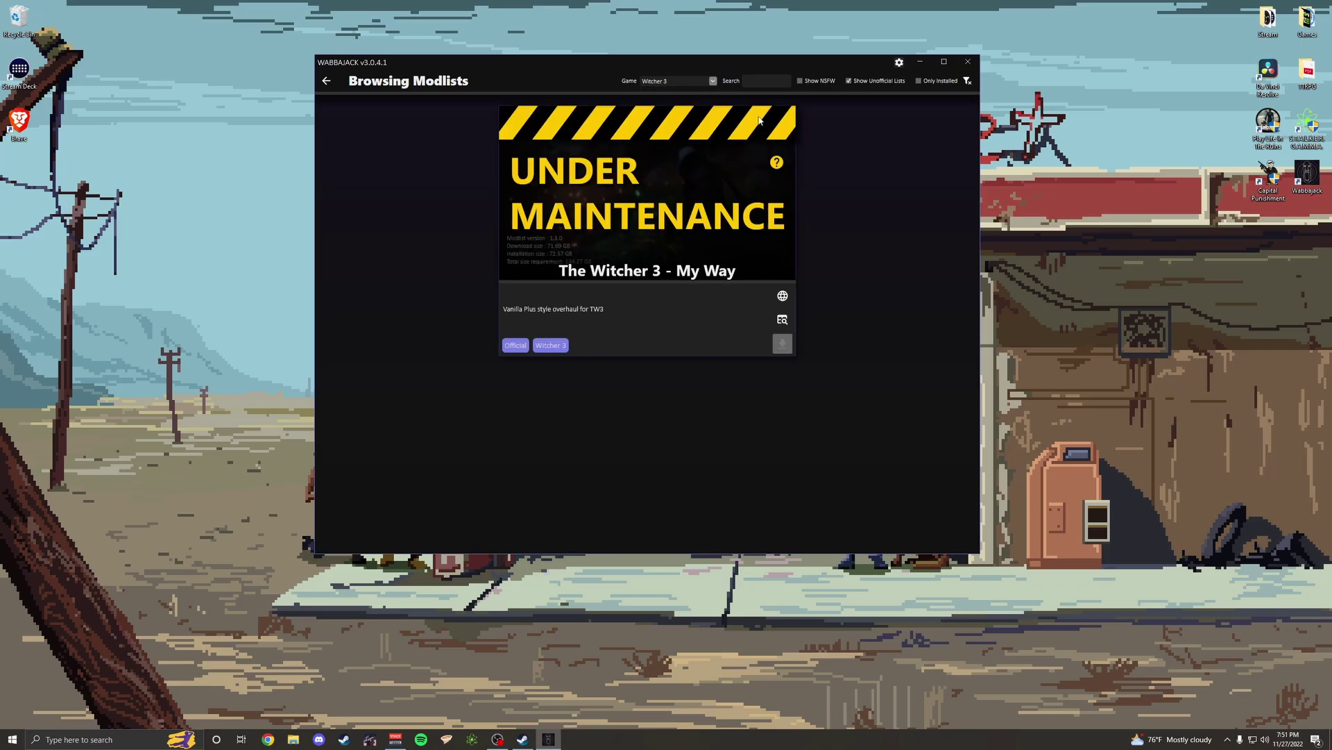
pyautogui.click(849, 81)
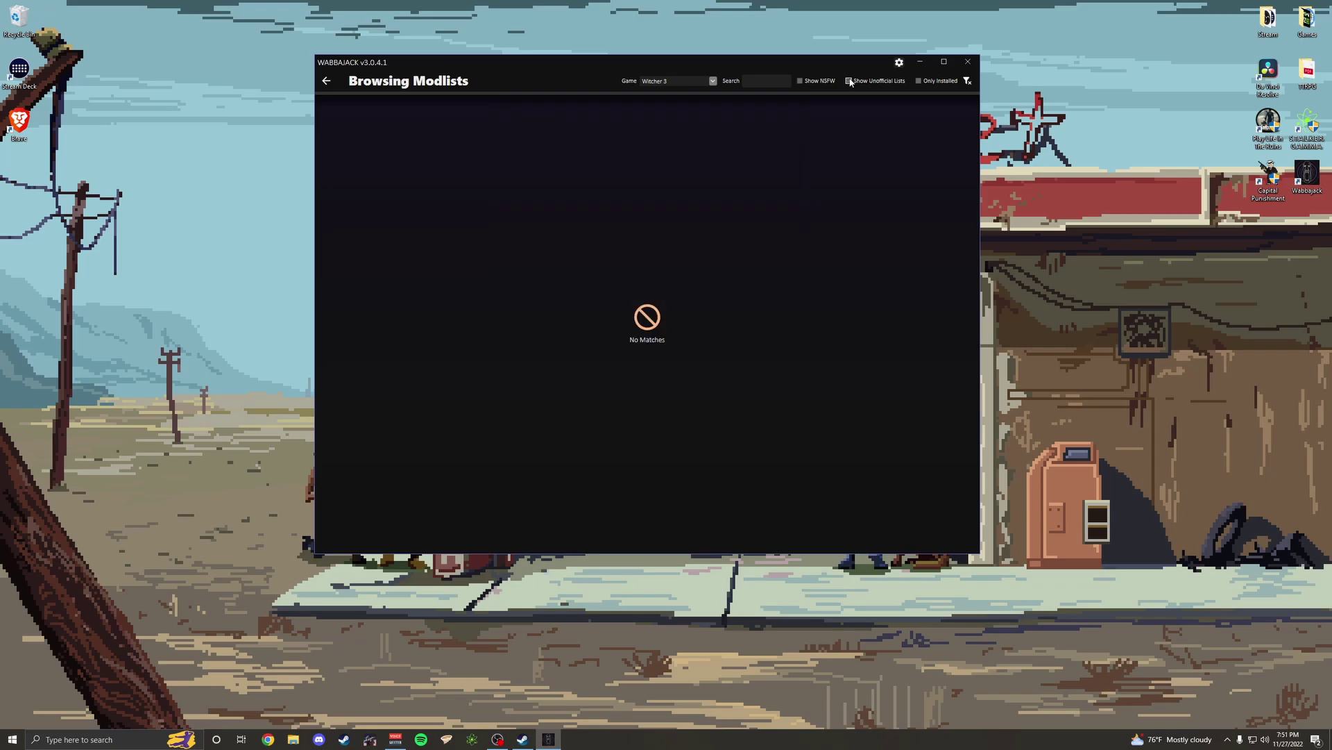
# Keep the Witcher 3 filter, return to the Wabbajack main screen, and close Wabbajack
pyautogui.click(711, 81)
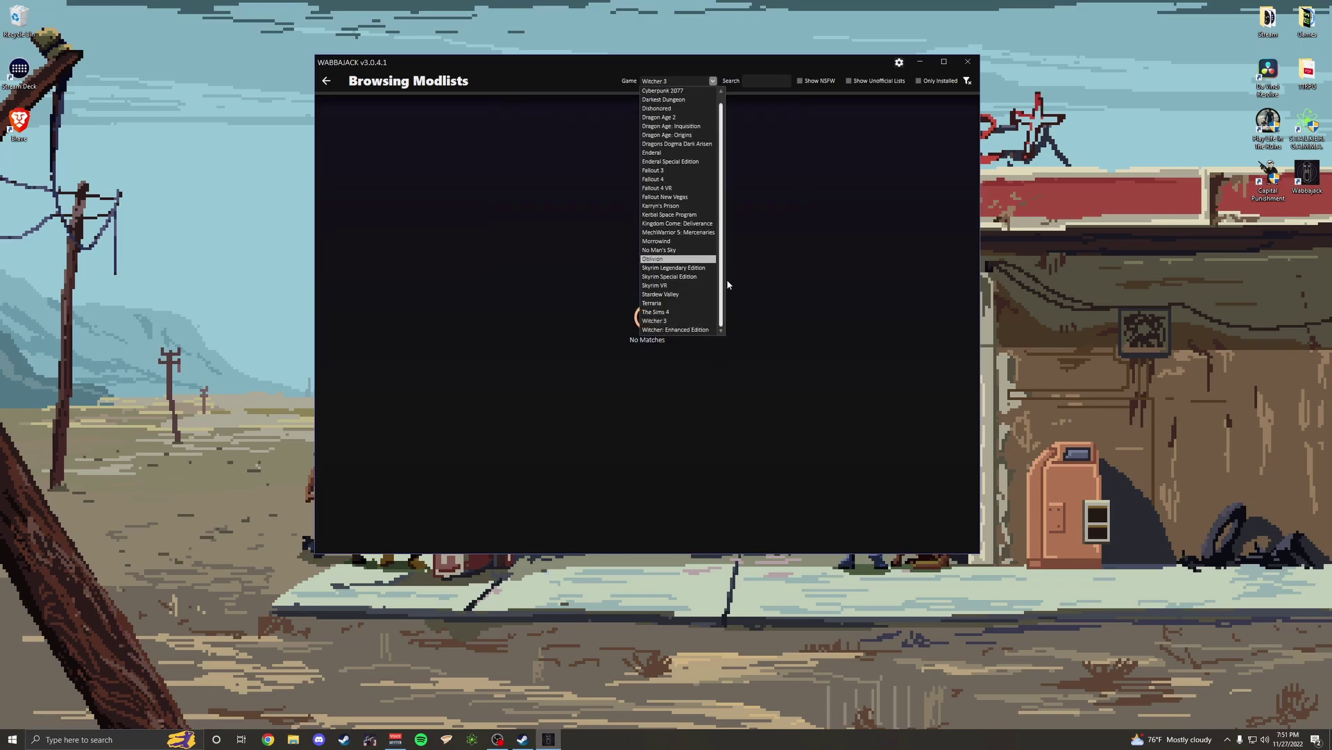
pyautogui.scroll(1, 728, 285)
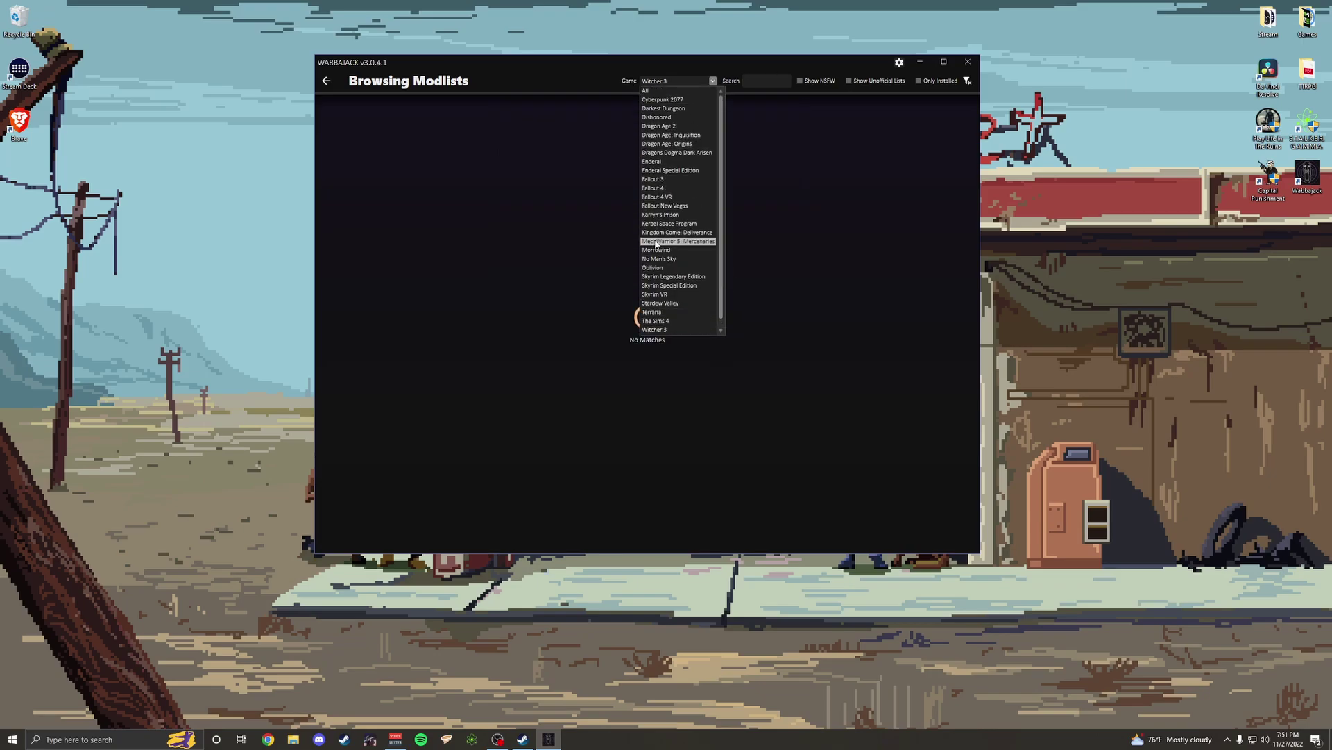
pyautogui.click(419, 179)
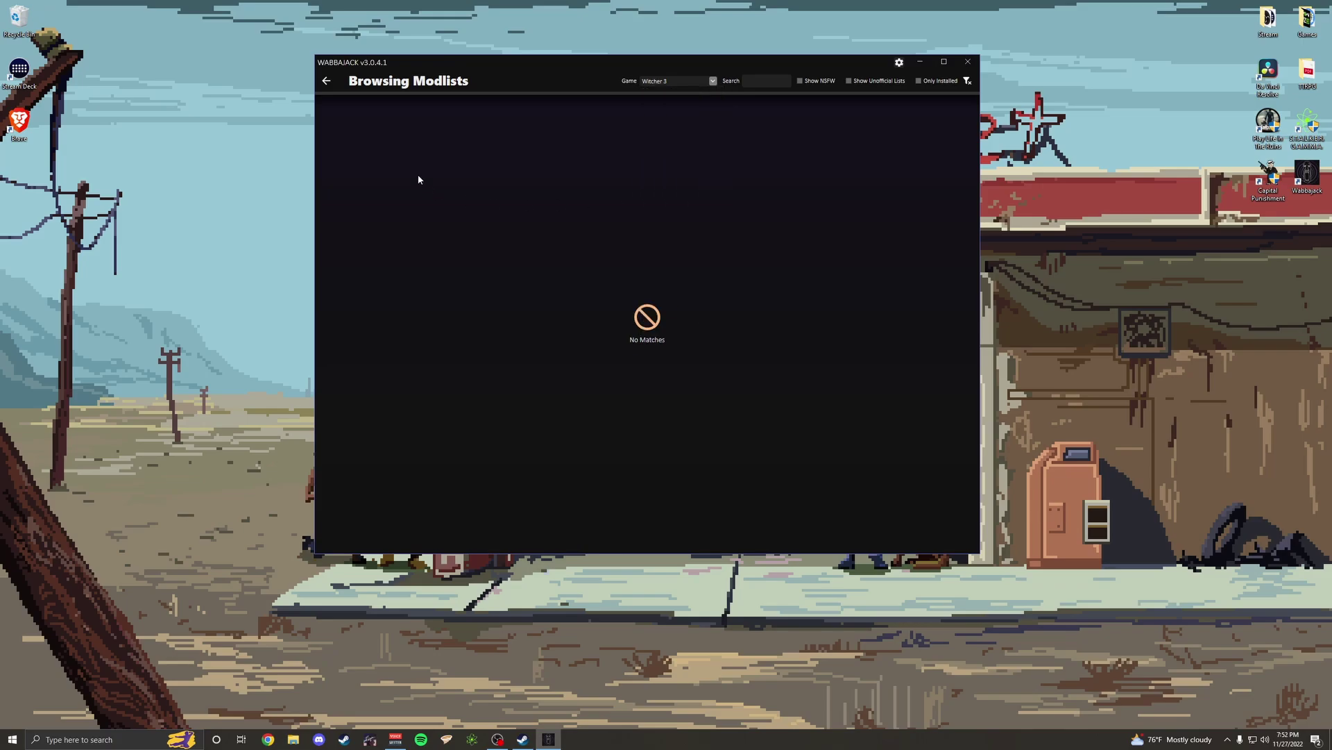
pyautogui.click(326, 81)
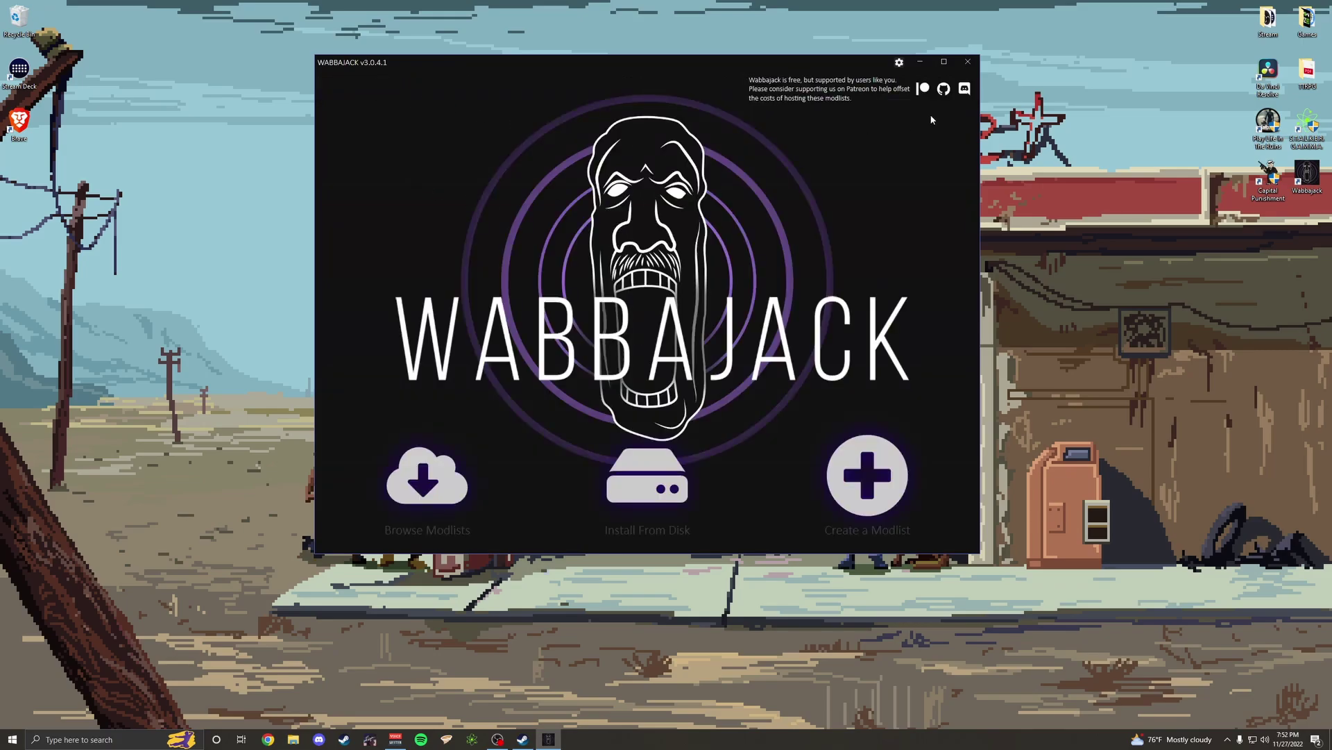
pyautogui.click(968, 62)
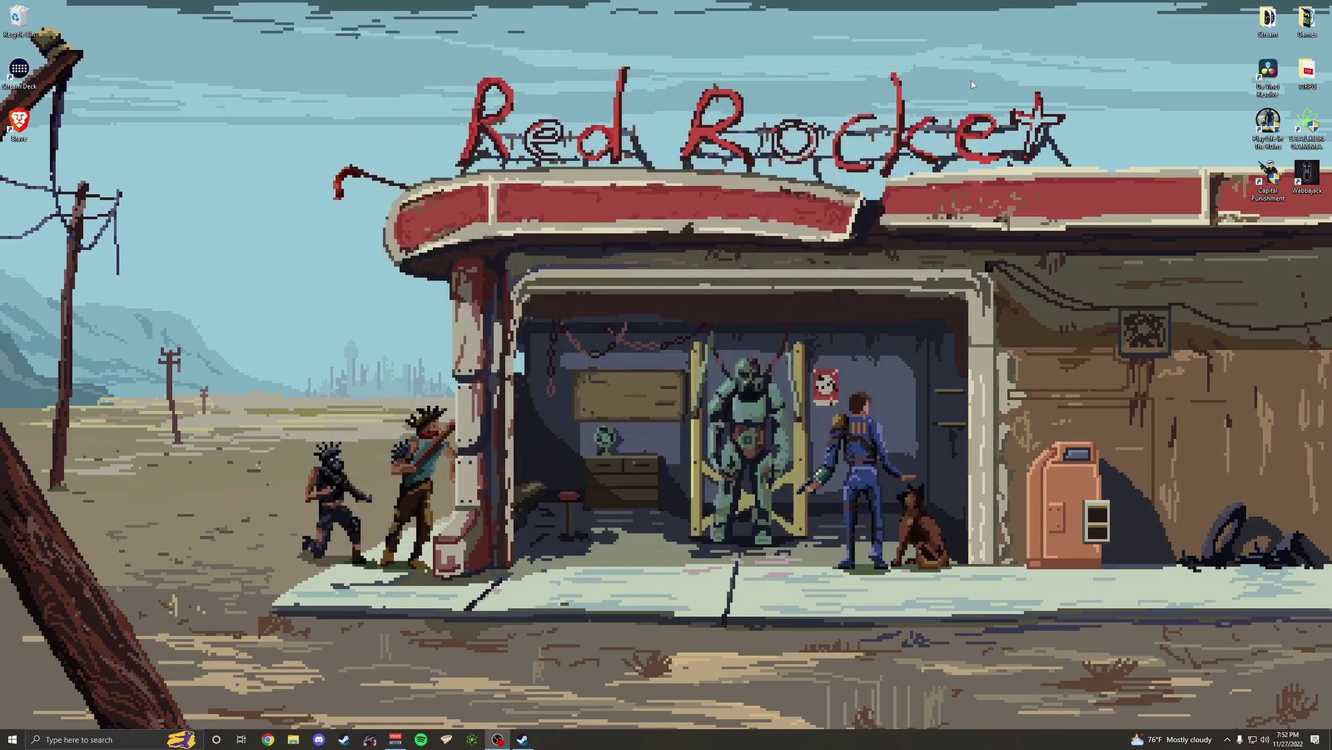